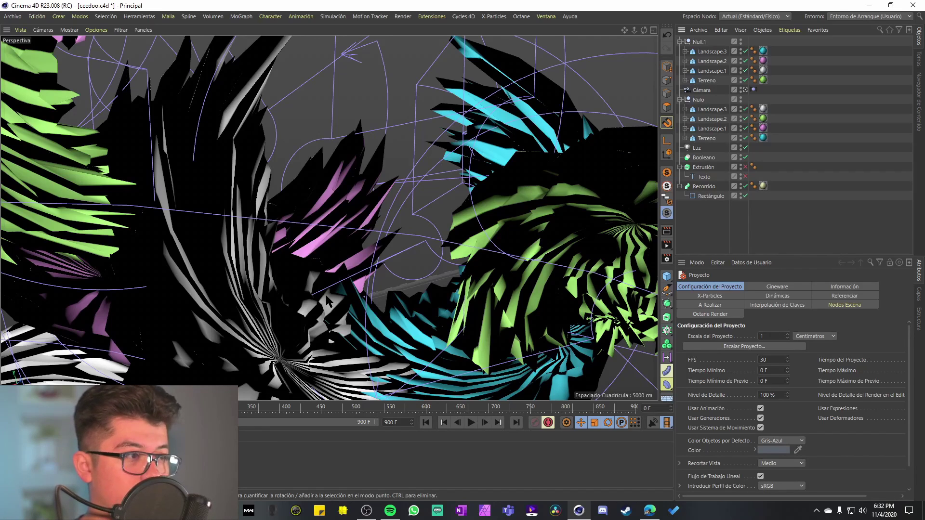
# Play the animation through the camera view, then stop it back at frame 0.
pyautogui.click(472, 423)
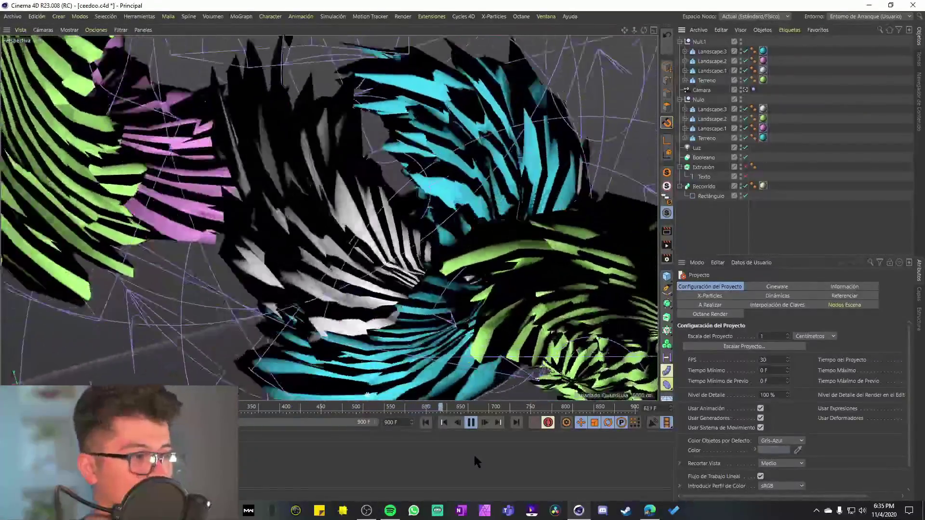
pyautogui.hotkey('ctrl', 'z')
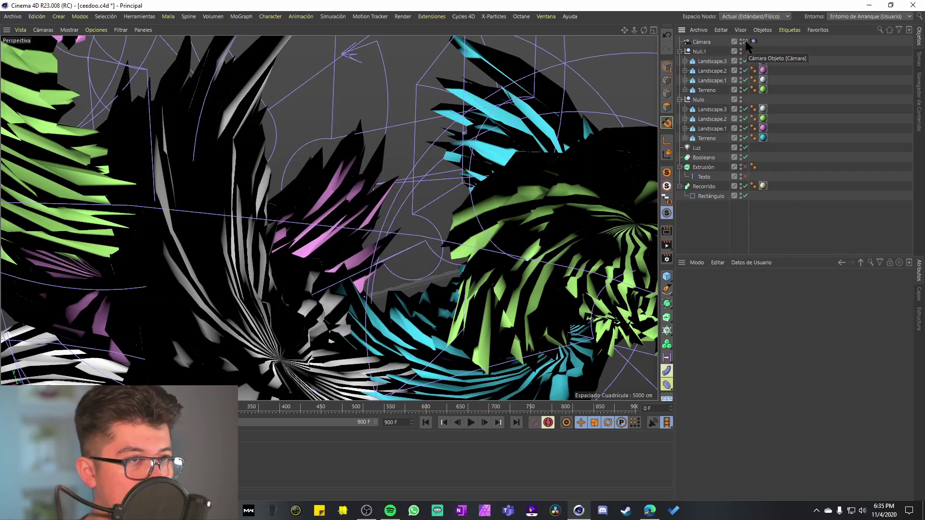
# Leave the camera view and zoom out to see the whole scene.
pyautogui.click(752, 42)
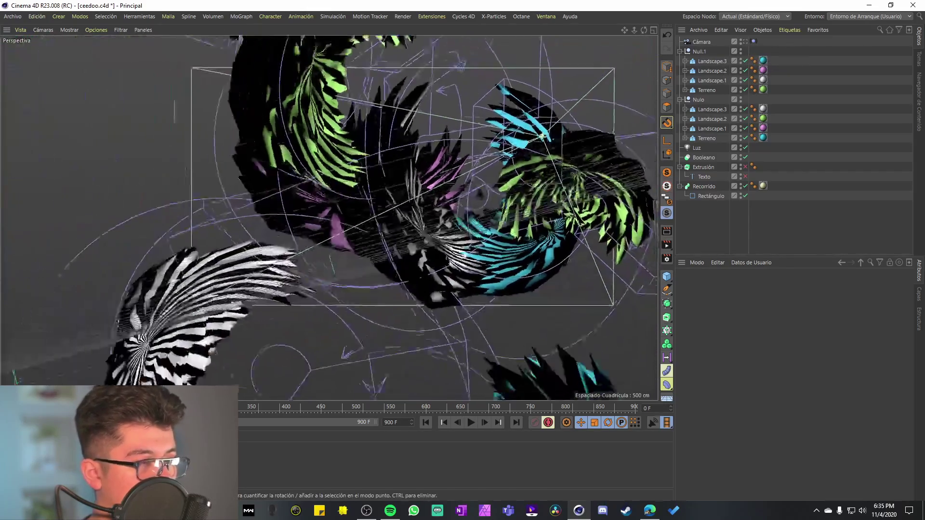
pyautogui.moveTo(409, 226)
pyautogui.keyDown('alt'); pyautogui.mouseDown()
pyautogui.moveTo(340, 233)
pyautogui.moveTo(329, 218)
pyautogui.moveTo(451, 247)
pyautogui.mouseUp(); pyautogui.keyUp('alt')
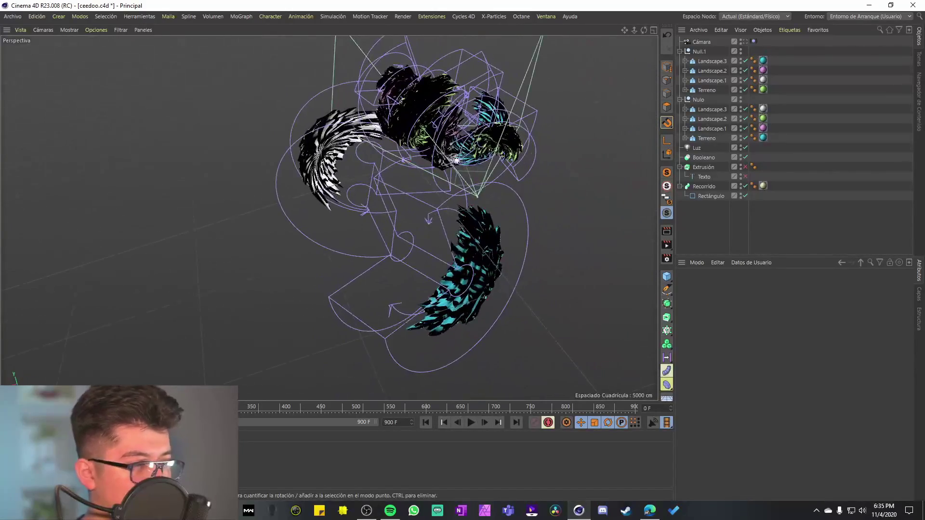
pyautogui.scroll(2, 456, 248)
pyautogui.scroll(2, 440, 212)
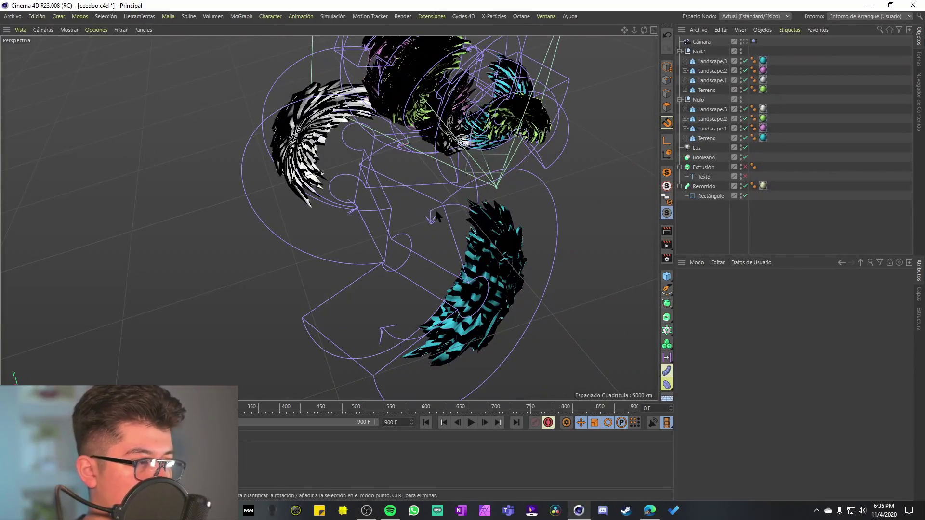
# Play the animation while orbiting the landscapes, then stop and bring up Cámara's Vibrar tag.
pyautogui.press('space')
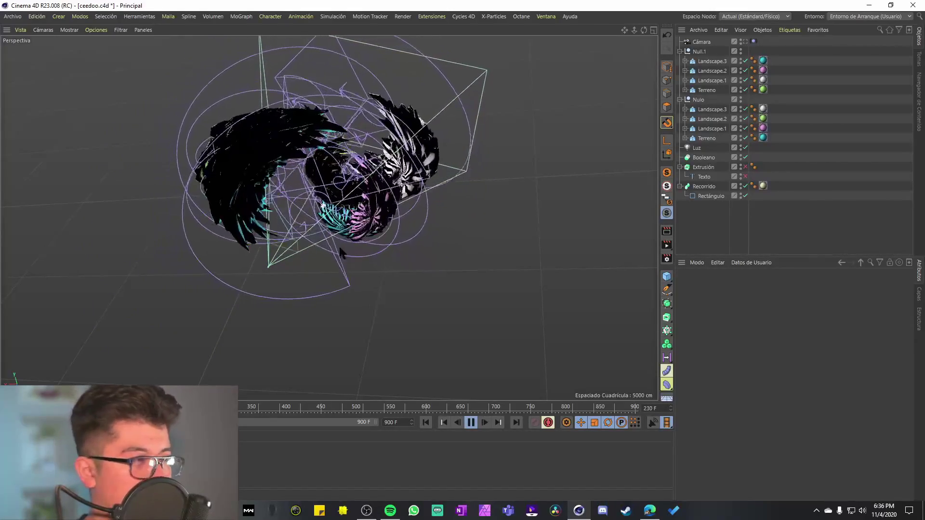
pyautogui.moveTo(339, 245)
pyautogui.keyDown('alt'); pyautogui.mouseDown()
pyautogui.moveTo(471, 209)
pyautogui.moveTo(326, 213)
pyautogui.moveTo(380, 201)
pyautogui.mouseUp(); pyautogui.keyUp('alt')
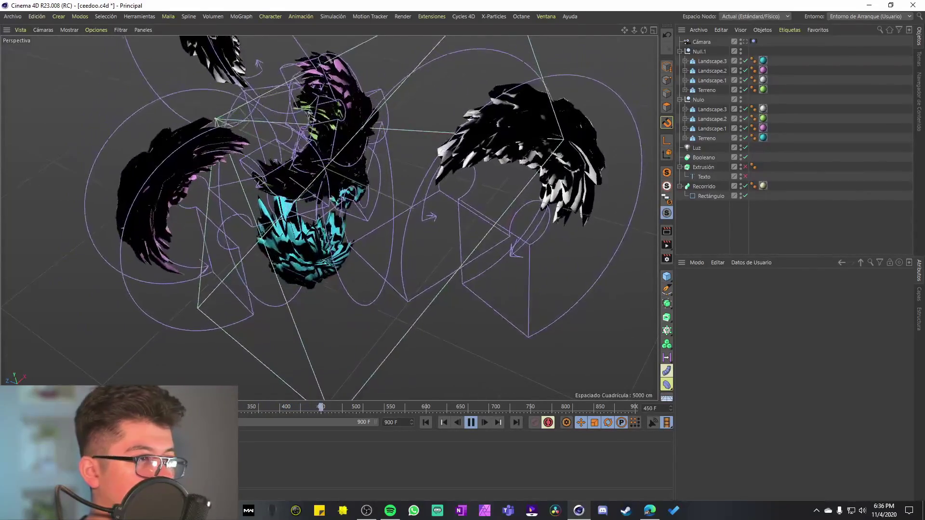
pyautogui.keyDown('alt'); pyautogui.moveTo(253, 247); pyautogui.dragTo(456, 217); pyautogui.keyUp('alt')
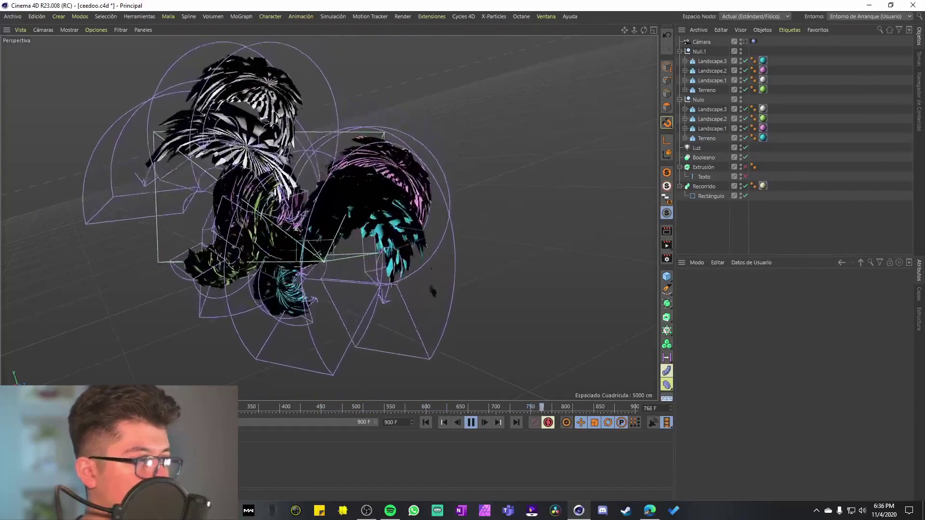
pyautogui.click(754, 41)
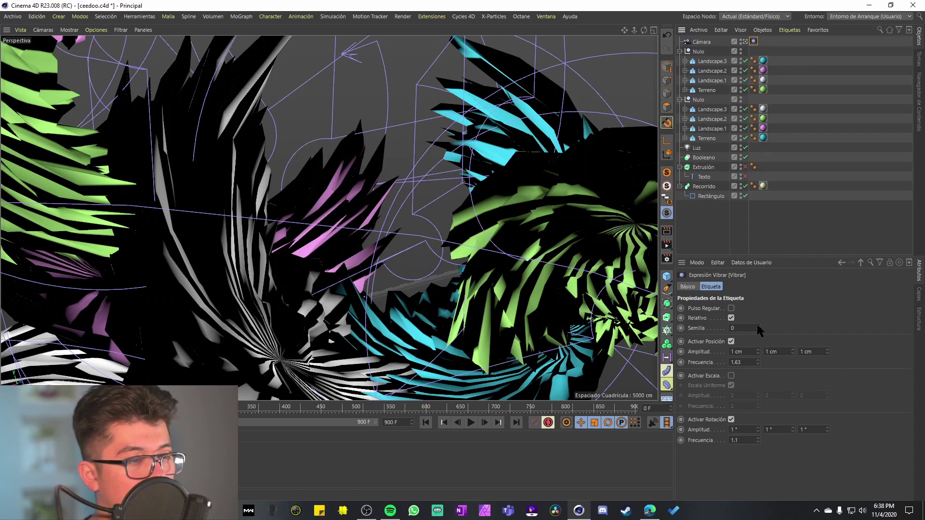
# Enable Activar Posición in the Vibrar tag and inspect the Landscape.3 and Terreno settings.
pyautogui.click(731, 341)
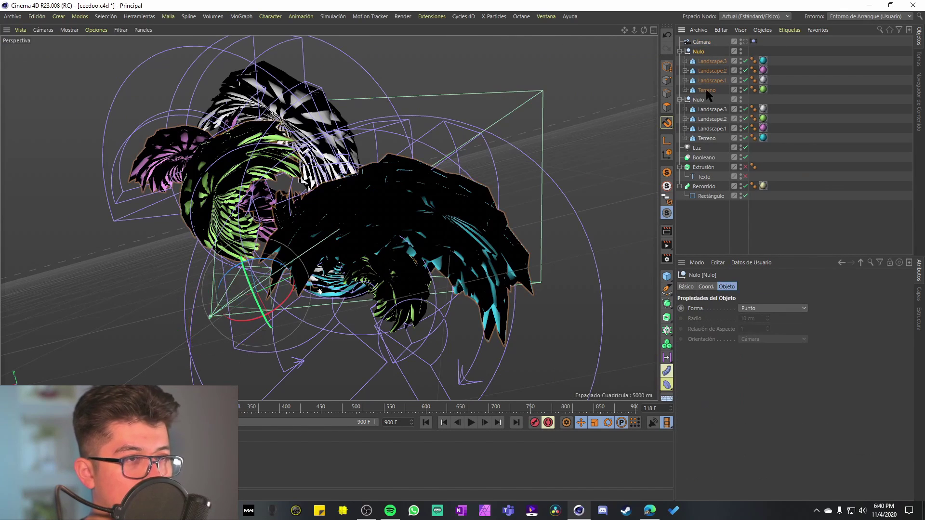
pyautogui.click(708, 62)
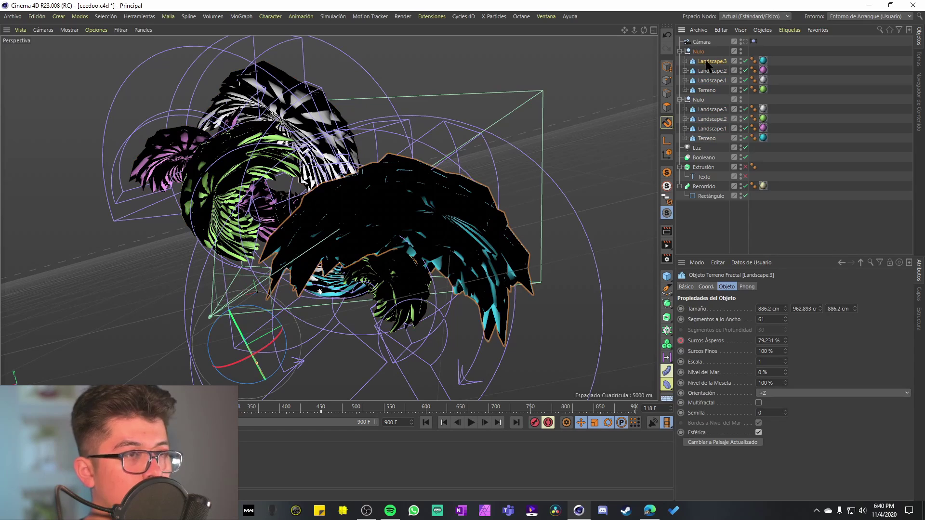
pyautogui.click(710, 90)
# Review Landscape.3's Doblar bend (282°, Limitado, Y+), then collapse the second Nulo group.
pyautogui.click(684, 61)
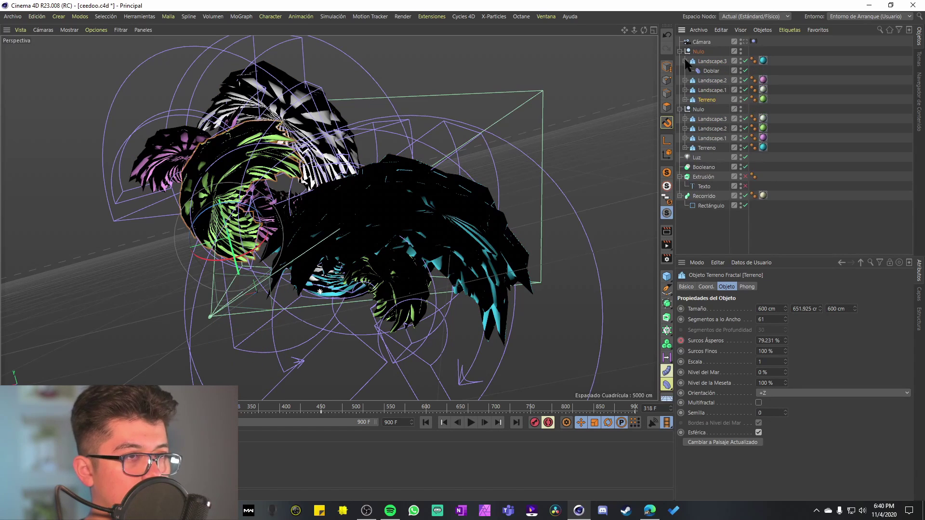
pyautogui.click(712, 71)
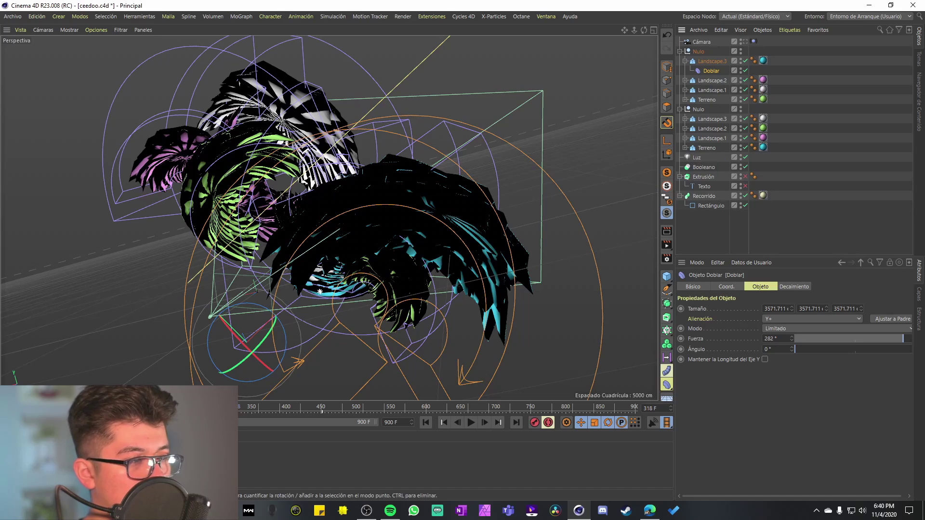
pyautogui.keyDown('alt'); pyautogui.moveTo(319, 292); pyautogui.dragTo(385, 255); pyautogui.keyUp('alt')
pyautogui.keyDown('alt'); pyautogui.moveTo(304, 292); pyautogui.dragTo(322, 265); pyautogui.keyUp('alt')
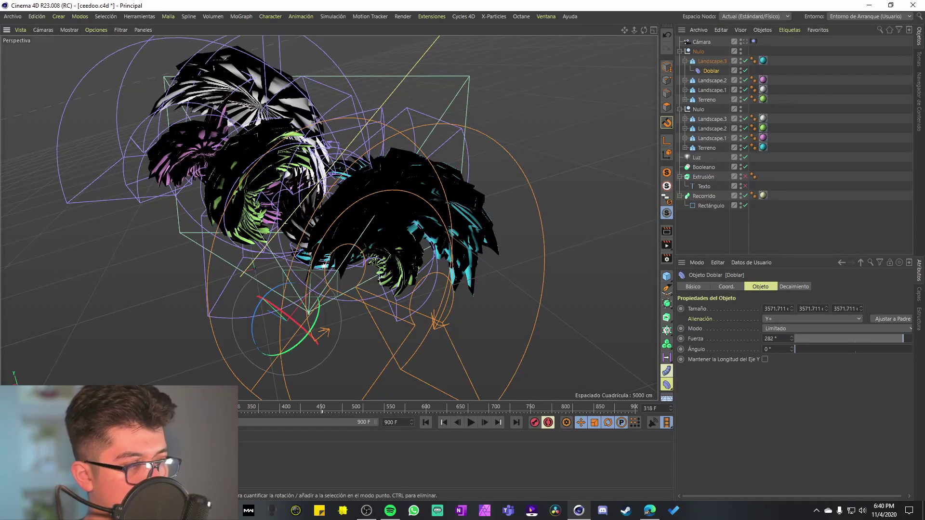
pyautogui.click(739, 155)
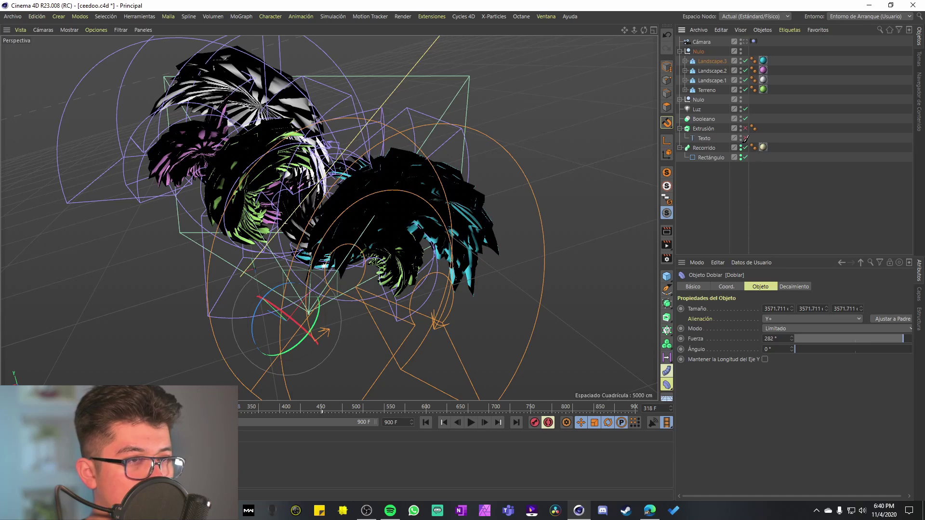
# Hide the second group, light, spline and other landscapes, leaving only cyan Landscape.3 visible.
pyautogui.moveTo(741, 157); pyautogui.dragTo(741, 100)
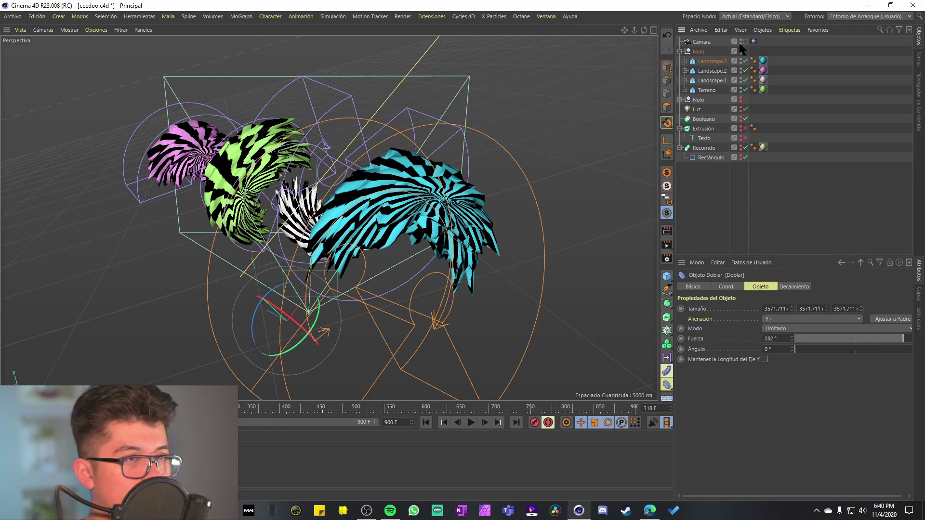
pyautogui.click(711, 62)
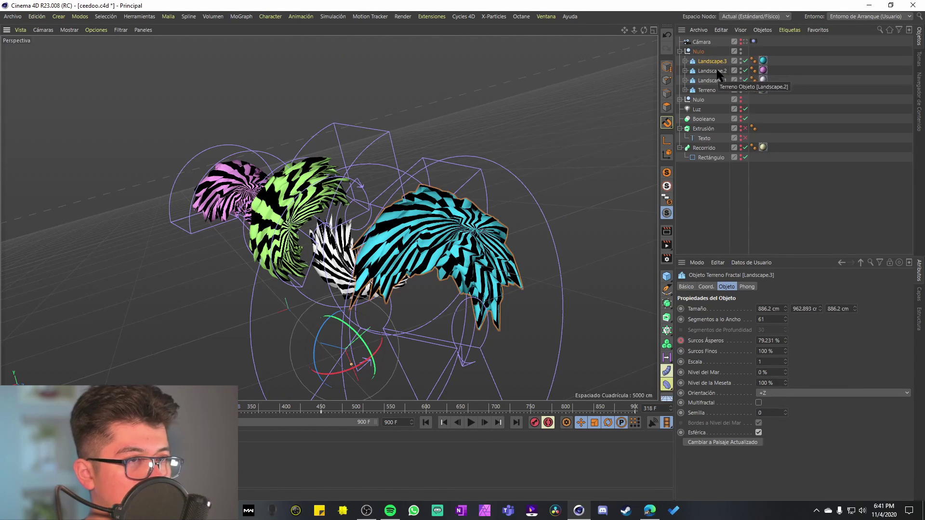
pyautogui.click(718, 71)
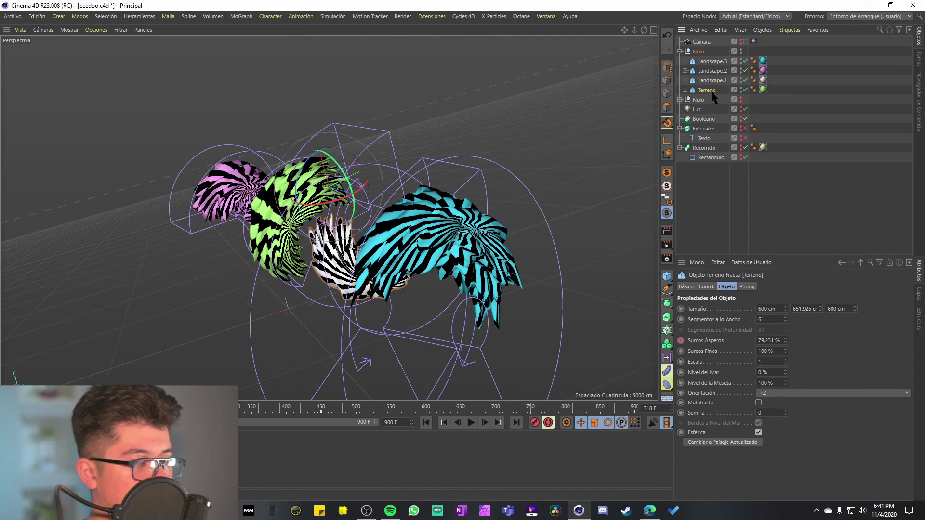
pyautogui.click(741, 70)
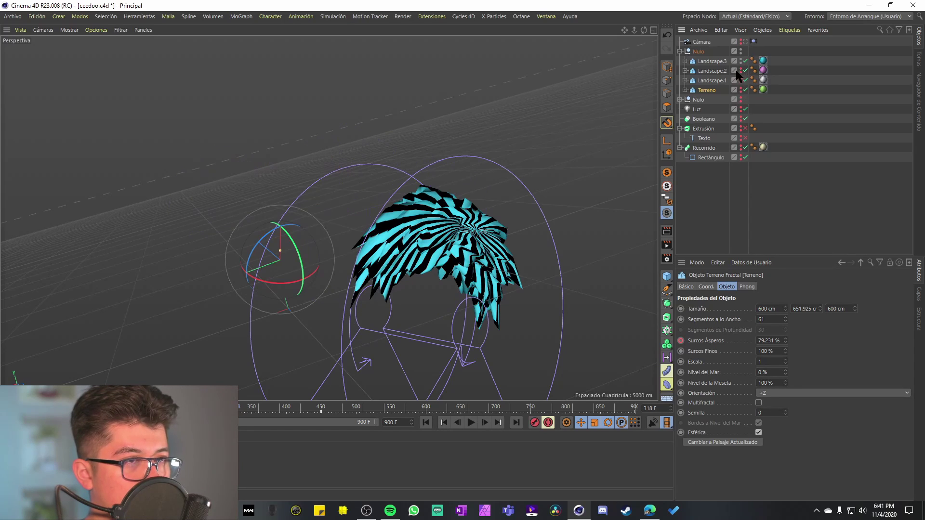
pyautogui.click(712, 61)
pyautogui.moveTo(434, 216)
pyautogui.keyDown('alt'); pyautogui.mouseDown()
pyautogui.moveTo(474, 198)
pyautogui.moveTo(448, 193)
pyautogui.mouseUp(); pyautogui.keyUp('alt')
# Disable Landscape.3's Doblar deformer so the terrain becomes an unbent sphere.
pyautogui.click(684, 61)
pyautogui.click(711, 71)
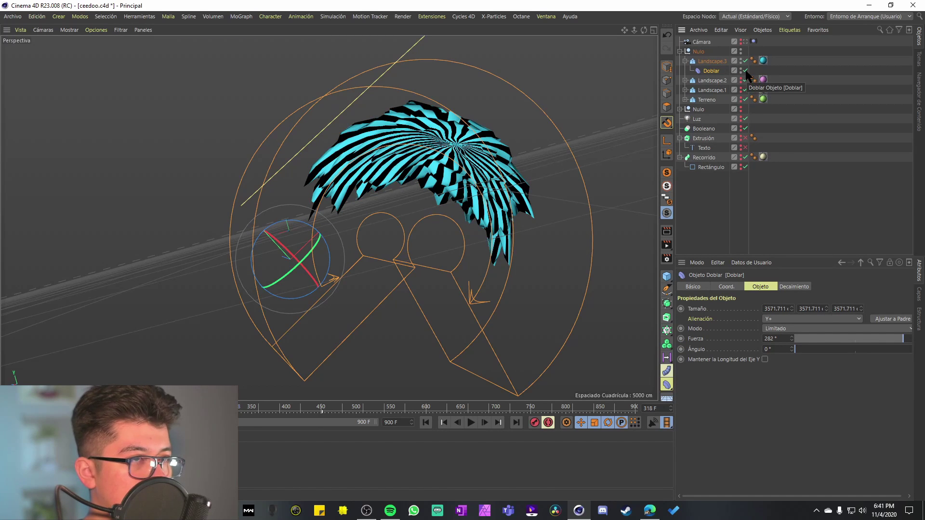
pyautogui.click(744, 71)
pyautogui.moveTo(299, 222)
pyautogui.keyDown('alt'); pyautogui.mouseDown()
pyautogui.moveTo(329, 218)
pyautogui.moveTo(291, 199)
pyautogui.moveTo(207, 265)
pyautogui.moveTo(262, 293)
pyautogui.mouseUp(); pyautogui.keyUp('alt')
# Turn Landscape.3's Esférica off to view it flat, back on, then play the animation.
pyautogui.click(717, 61)
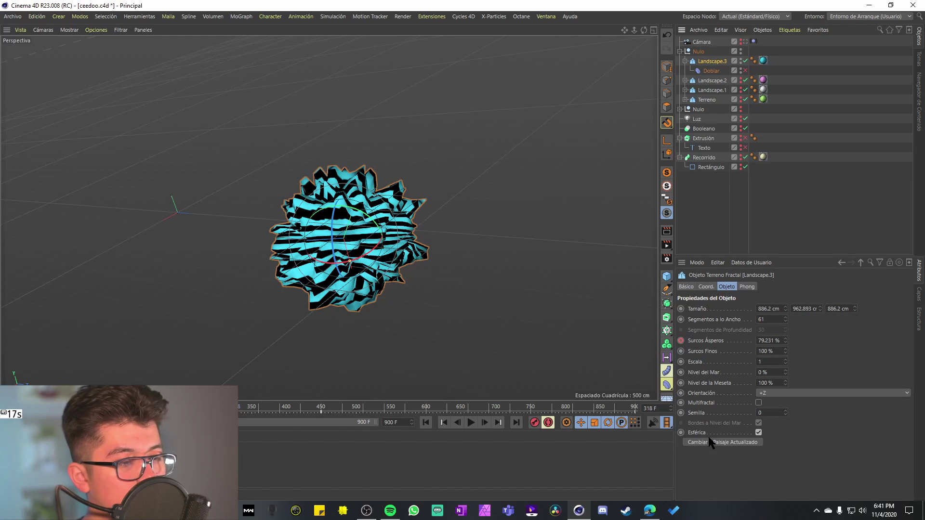
pyautogui.click(759, 433)
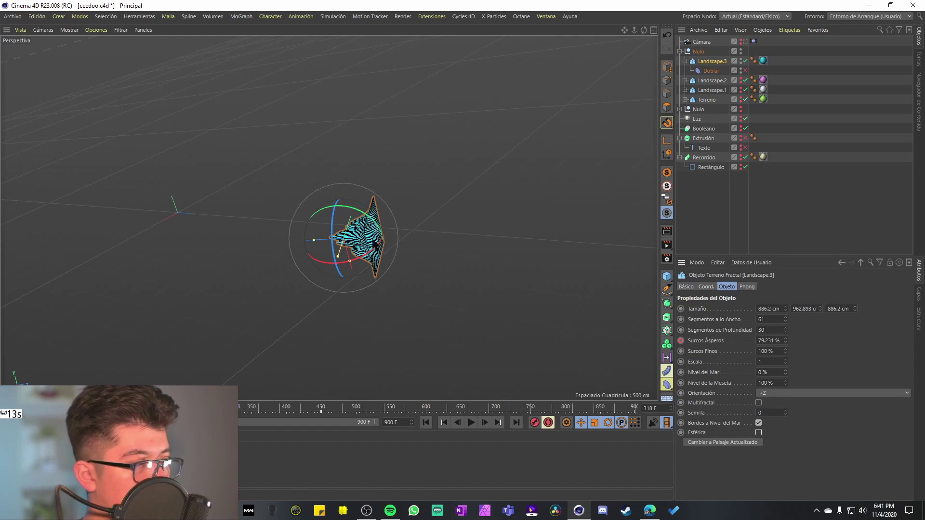
pyautogui.moveTo(427, 233)
pyautogui.keyDown('alt'); pyautogui.mouseDown()
pyautogui.moveTo(374, 236)
pyautogui.moveTo(389, 301)
pyautogui.mouseUp(); pyautogui.keyUp('alt')
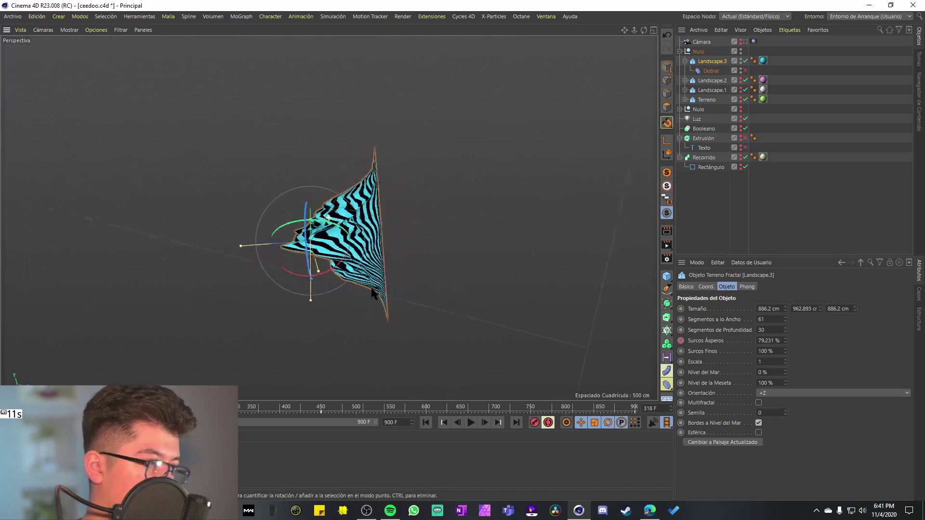
pyautogui.click(758, 433)
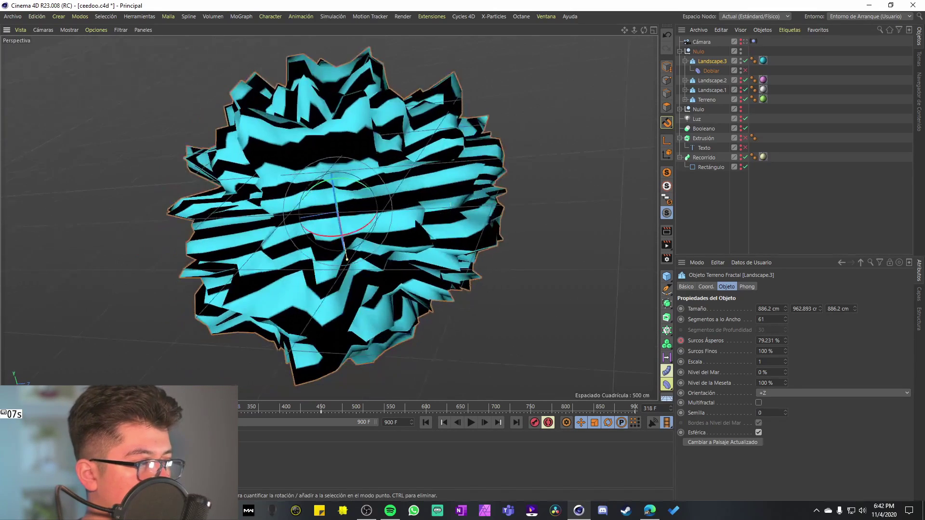
pyautogui.keyDown('alt'); pyautogui.moveTo(415, 223); pyautogui.dragTo(407, 224); pyautogui.keyUp('alt')
pyautogui.click(471, 422)
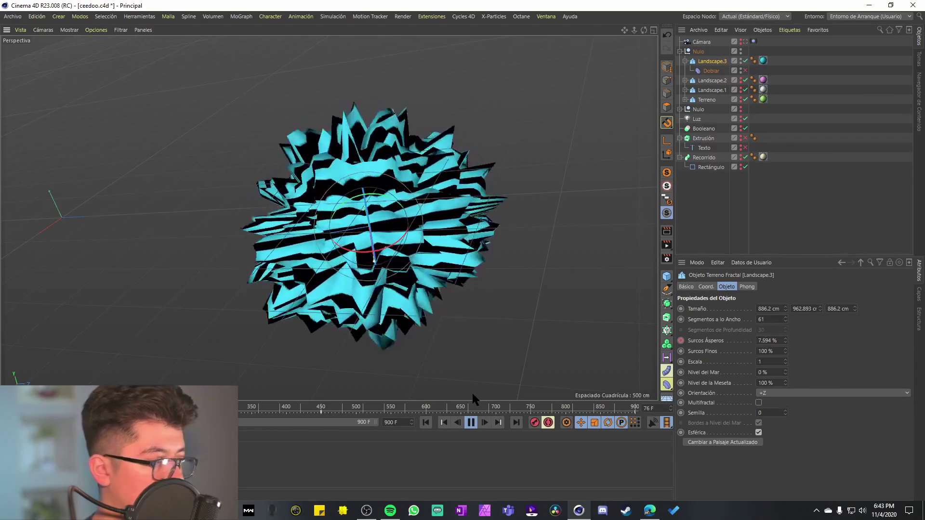
# Raise Landscape.3's Semilla to 5 and stop playback.
pyautogui.click(785, 411)
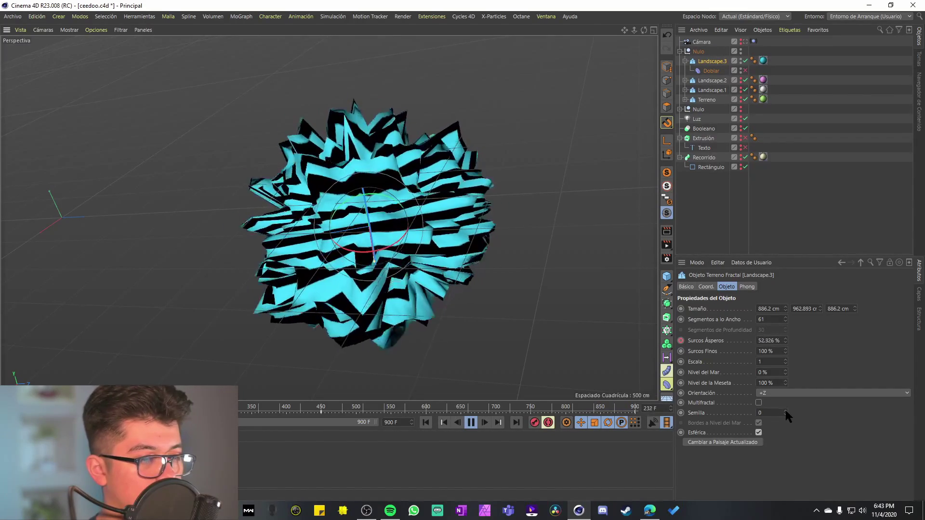
pyautogui.click(785, 411)
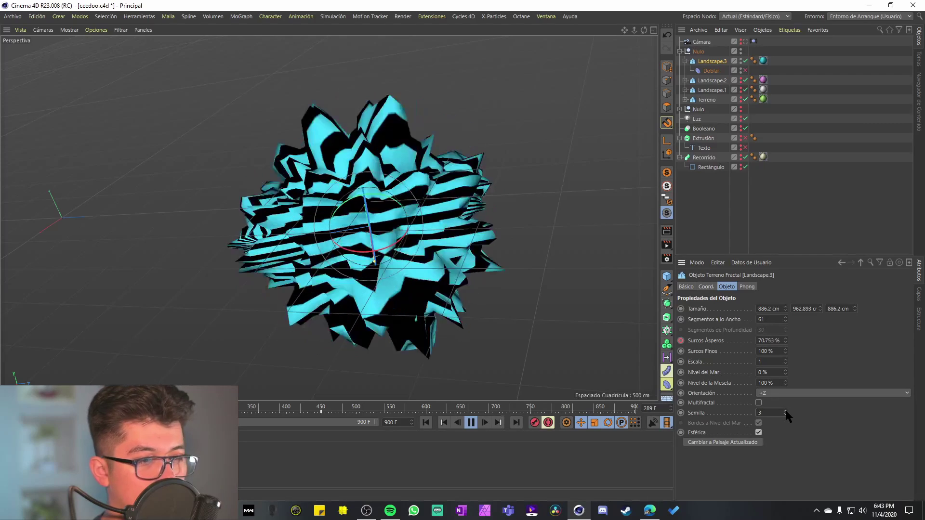
pyautogui.click(785, 411)
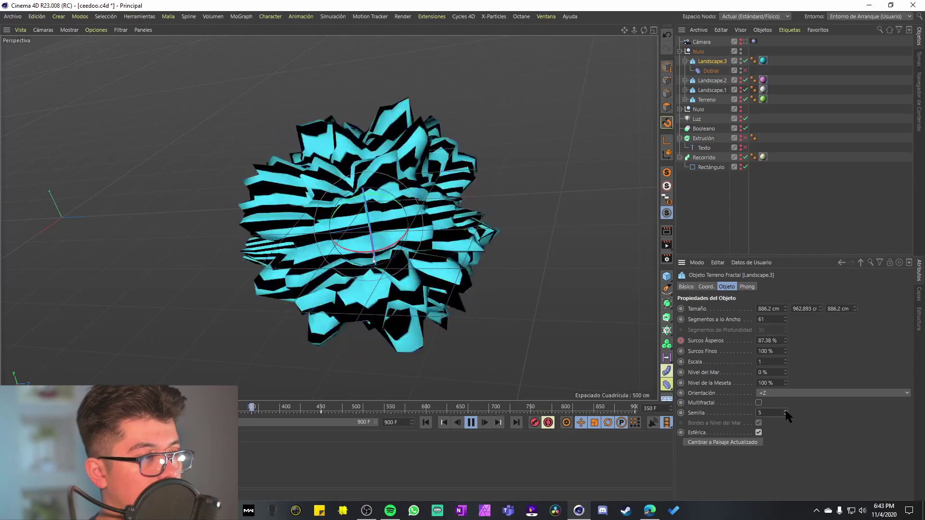
pyautogui.press('space')
# Re-enable the Doblar bend on the cyan terrain and make the pink and white landscapes visible.
pyautogui.click(746, 71)
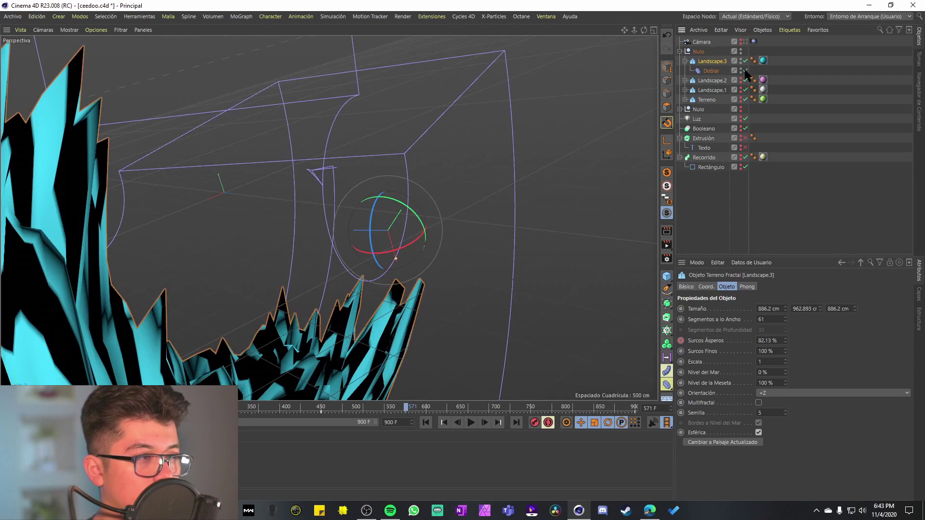
pyautogui.moveTo(339, 248)
pyautogui.keyDown('alt'); pyautogui.mouseDown()
pyautogui.moveTo(337, 203)
pyautogui.moveTo(348, 224)
pyautogui.moveTo(324, 212)
pyautogui.moveTo(337, 226)
pyautogui.mouseUp(); pyautogui.keyUp('alt')
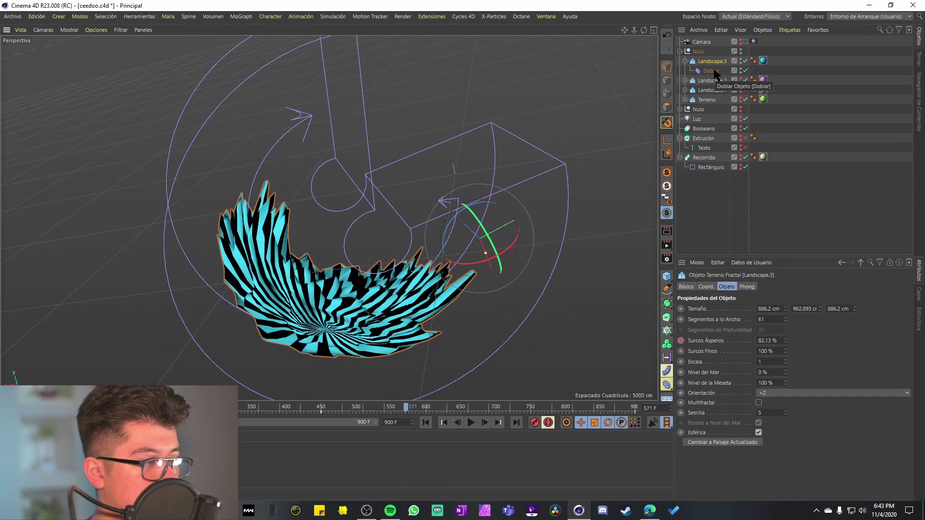
pyautogui.click(711, 71)
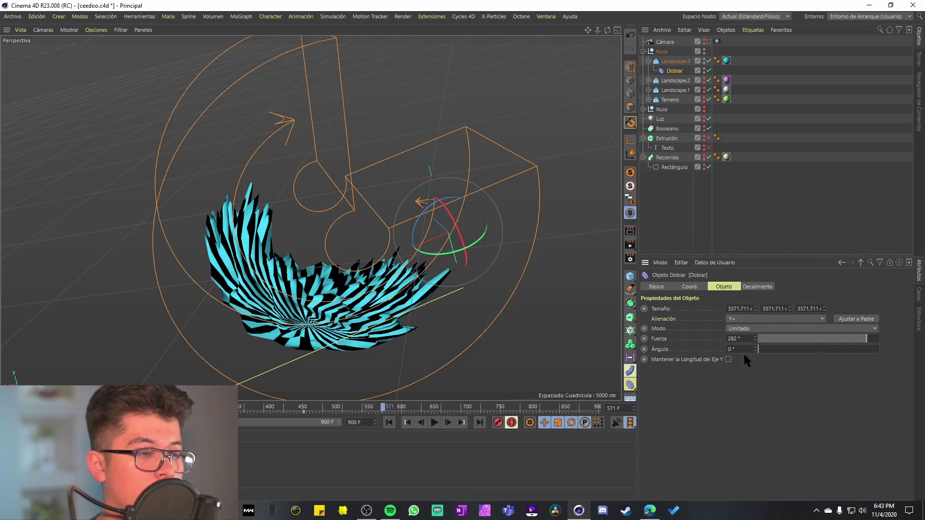
pyautogui.hotkey('ctrl', 'z')
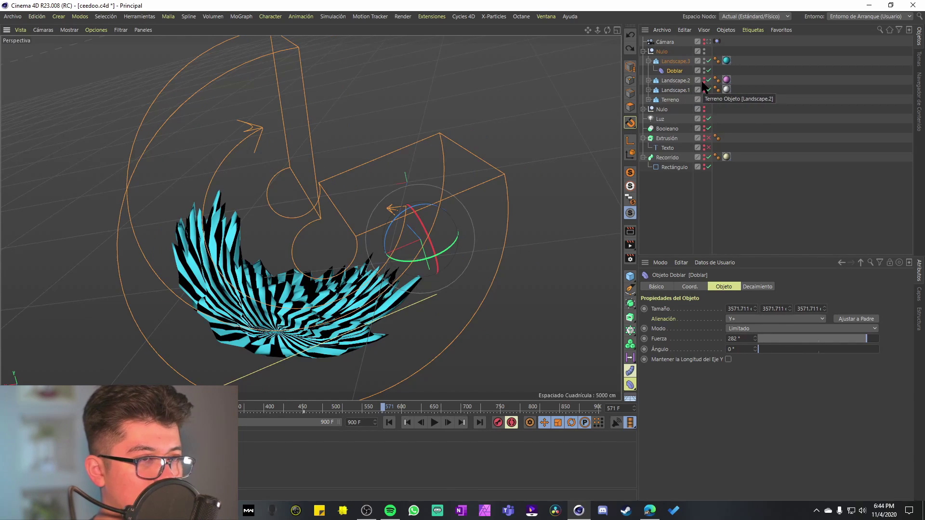
pyautogui.click(703, 80)
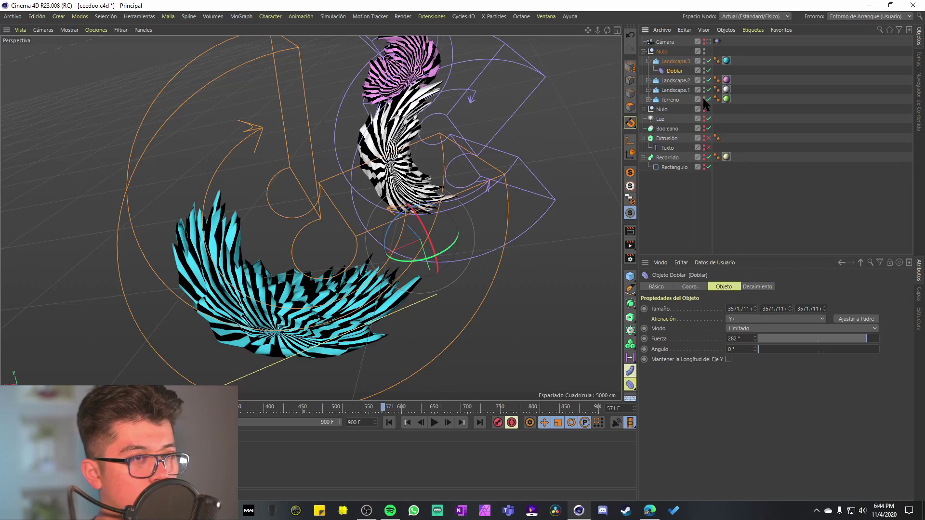
# Show the green Terreno landscape and play from frame 0 to watch all four terrains swirl.
pyautogui.click(703, 99)
pyautogui.keyDown('alt'); pyautogui.moveTo(481, 155); pyautogui.dragTo(435, 206); pyautogui.keyUp('alt')
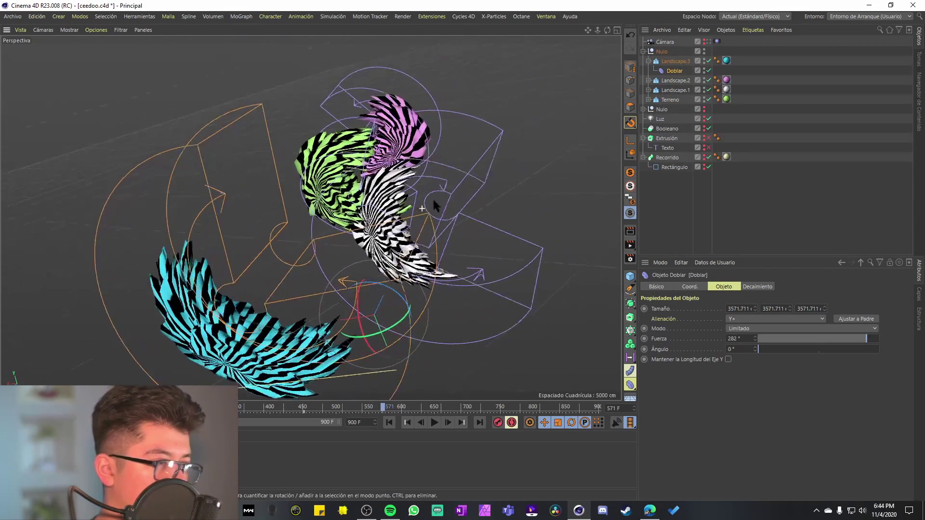
pyautogui.scroll(3, 435, 206)
pyautogui.scroll(3, 435, 206)
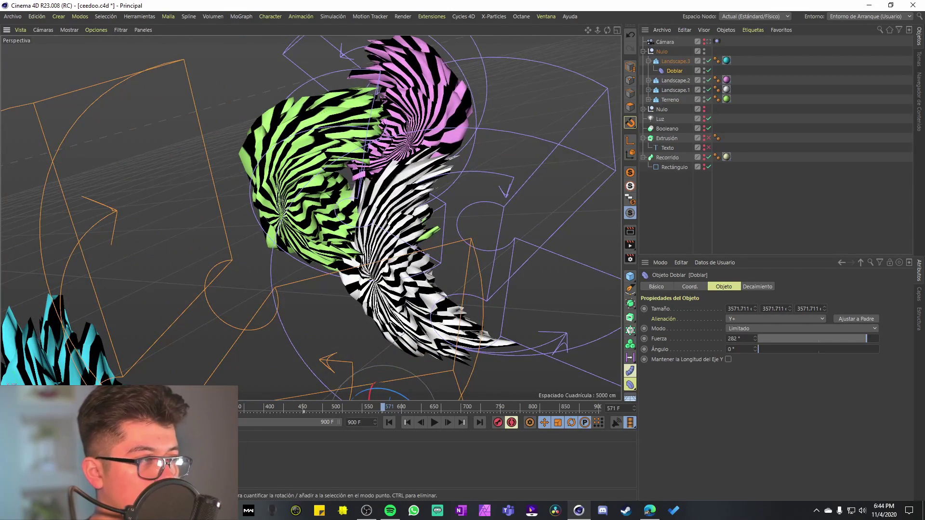
pyautogui.keyDown('alt'); pyautogui.moveTo(498, 186); pyautogui.dragTo(398, 214); pyautogui.keyUp('alt')
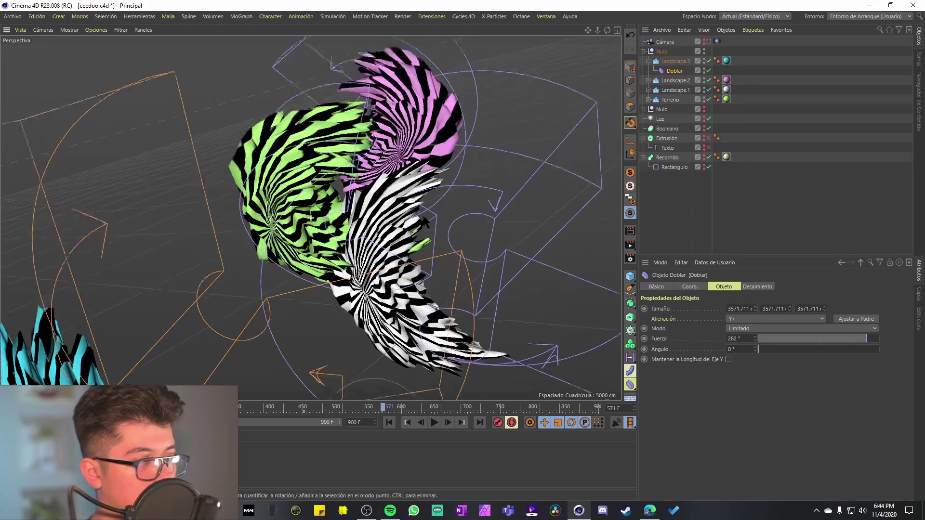
pyautogui.click(389, 422)
pyautogui.click(435, 422)
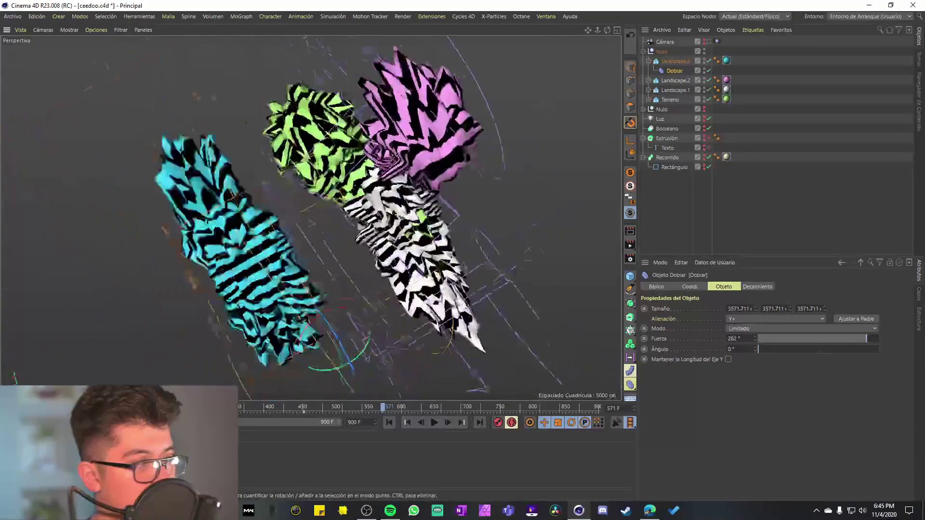
# Stop playback, toggle the Luz light's enable switch, and select the Booleano object.
pyautogui.click(435, 422)
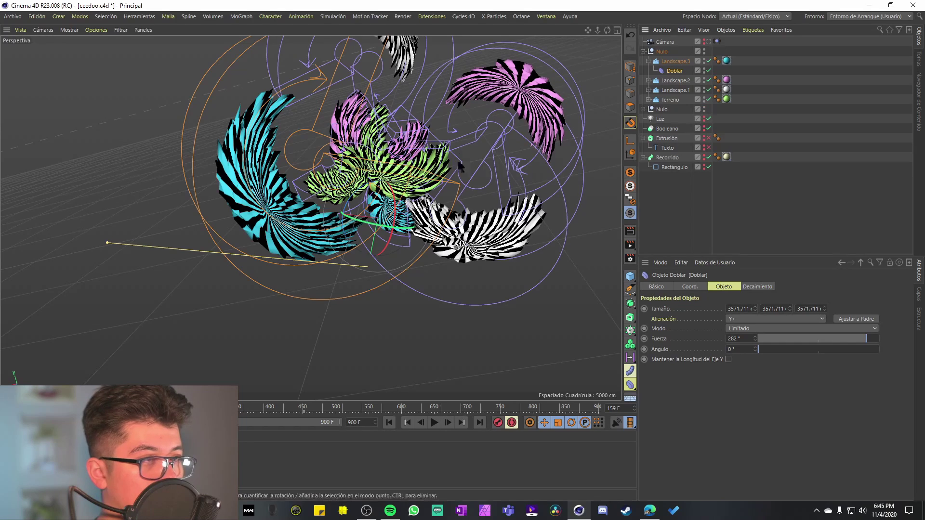
pyautogui.click(704, 119)
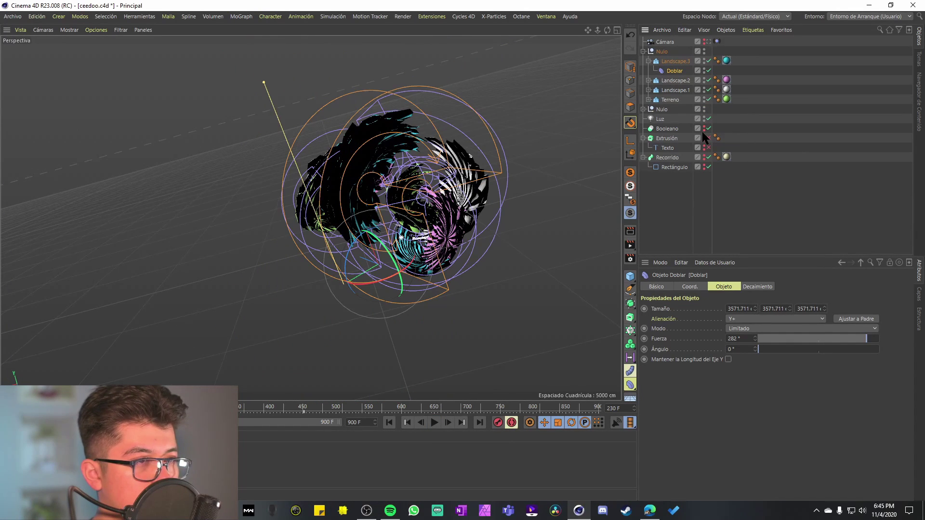
pyautogui.click(667, 129)
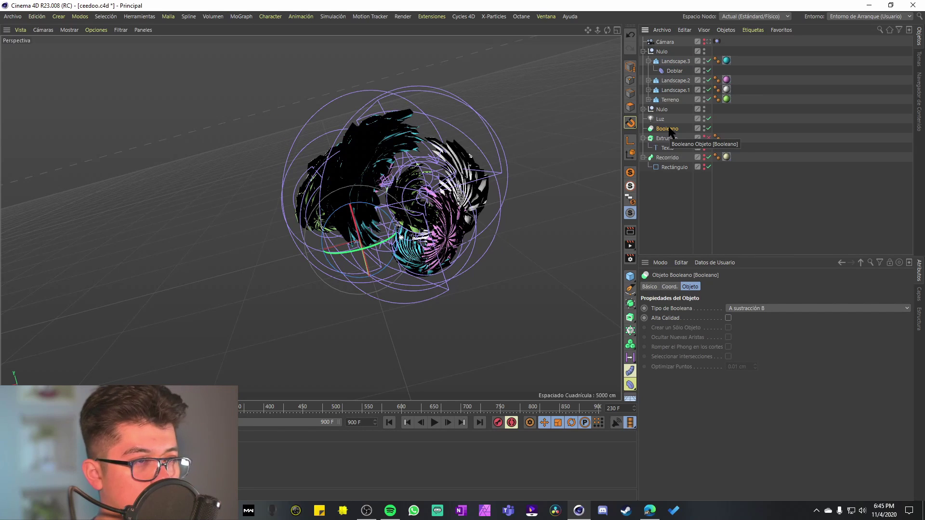
# Delete Booleano and check the render settings: 1280×720, 30 fps, frames 0–900.
pyautogui.press('Delete')
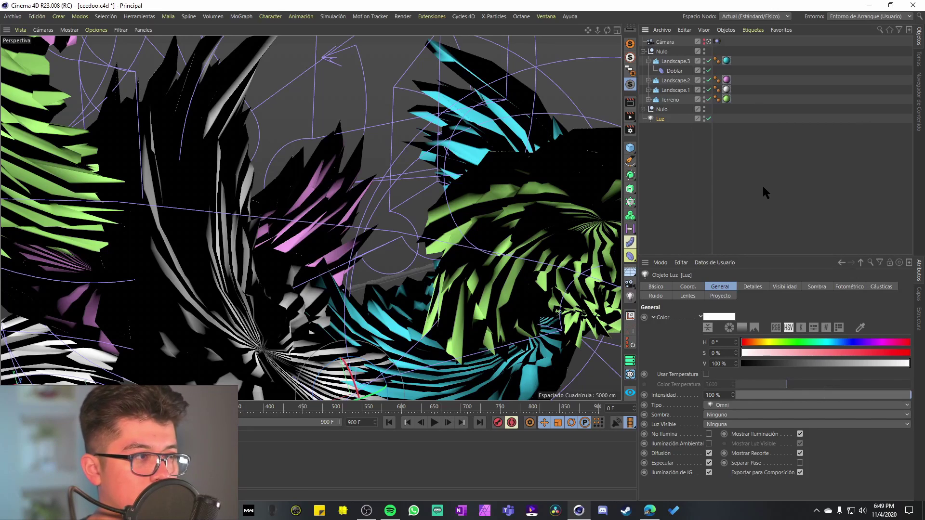
pyautogui.click(630, 131)
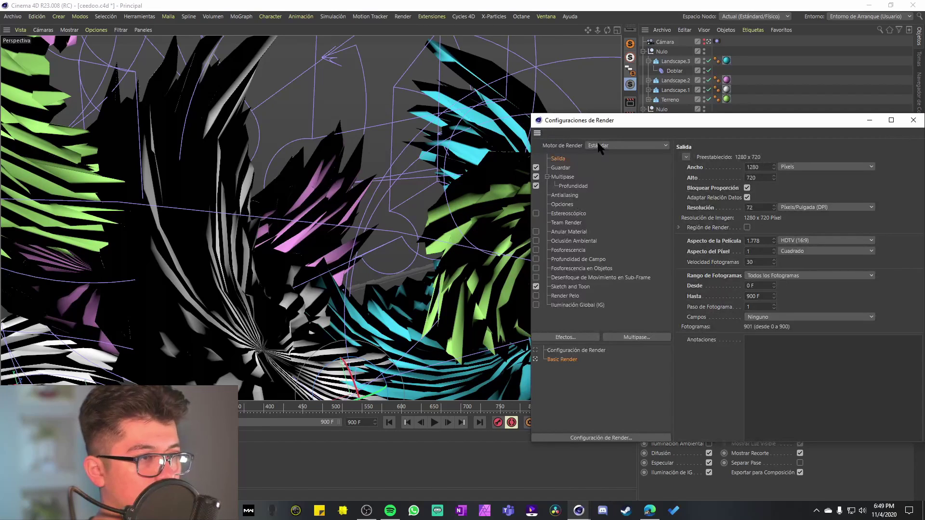
pyautogui.moveTo(681, 124); pyautogui.dragTo(629, 120)
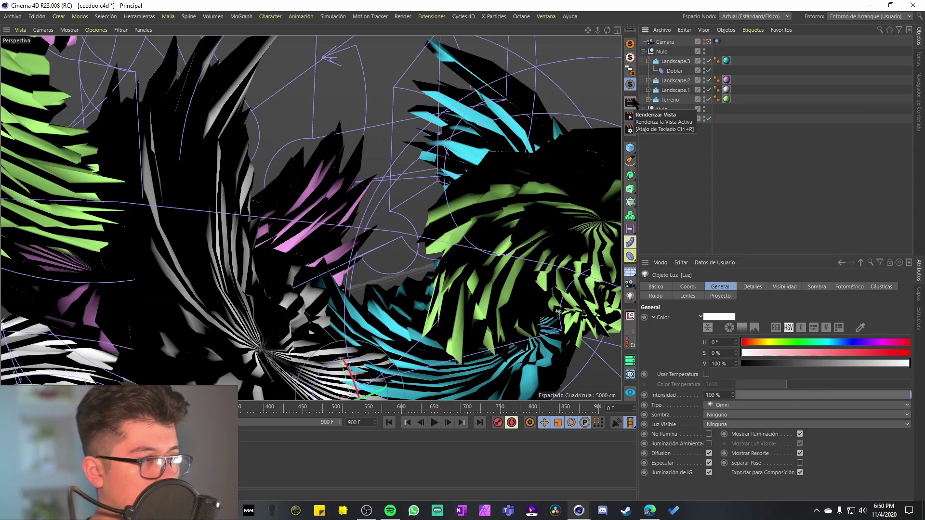
pyautogui.click(630, 103)
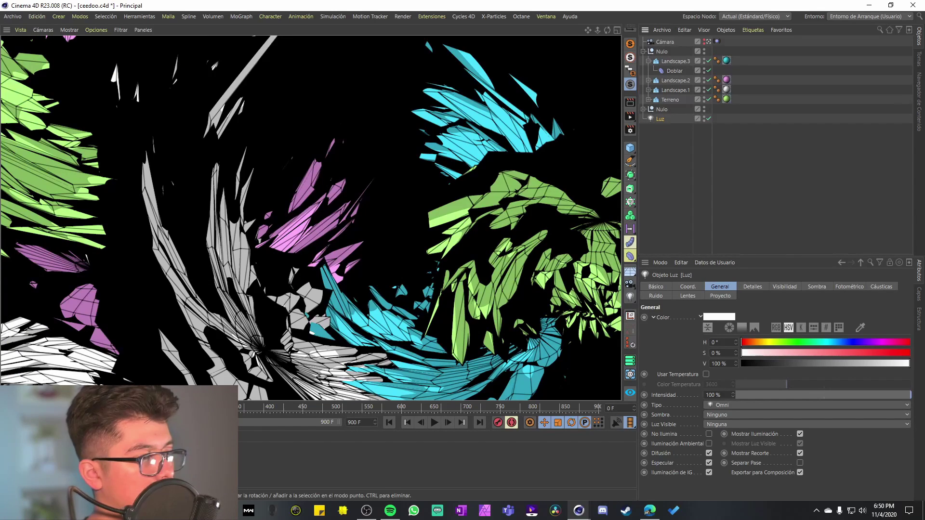
pyautogui.press('F8')
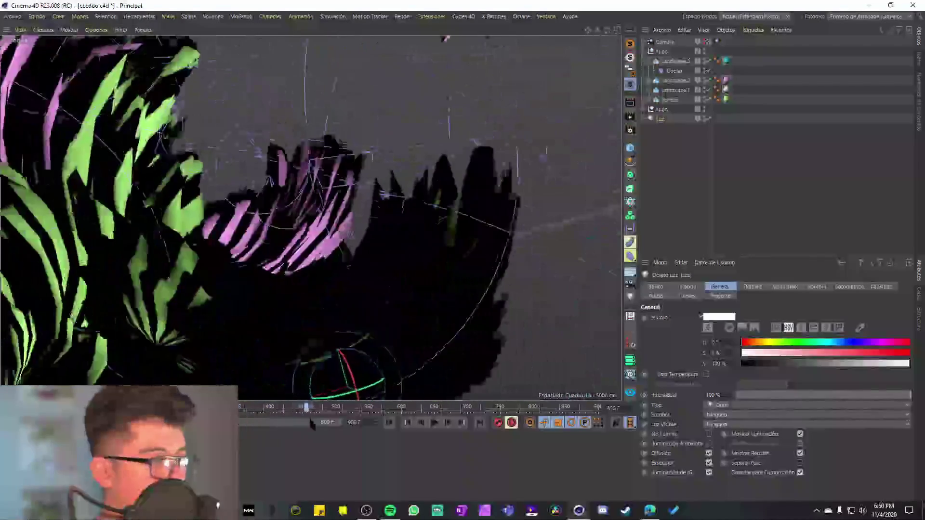
pyautogui.press('F8')
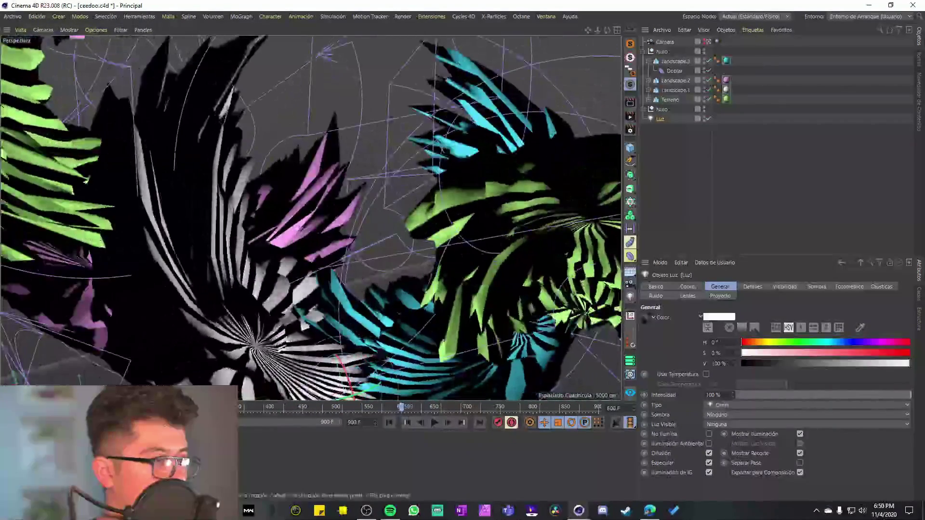
pyautogui.click(634, 102)
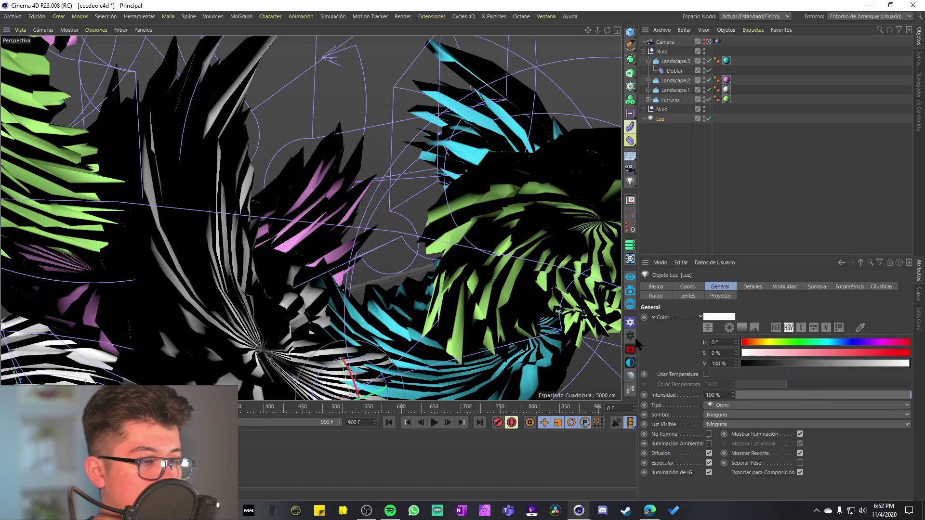
# Open the Octane Live Viewer and dock it to the right of the viewport.
pyautogui.click(631, 338)
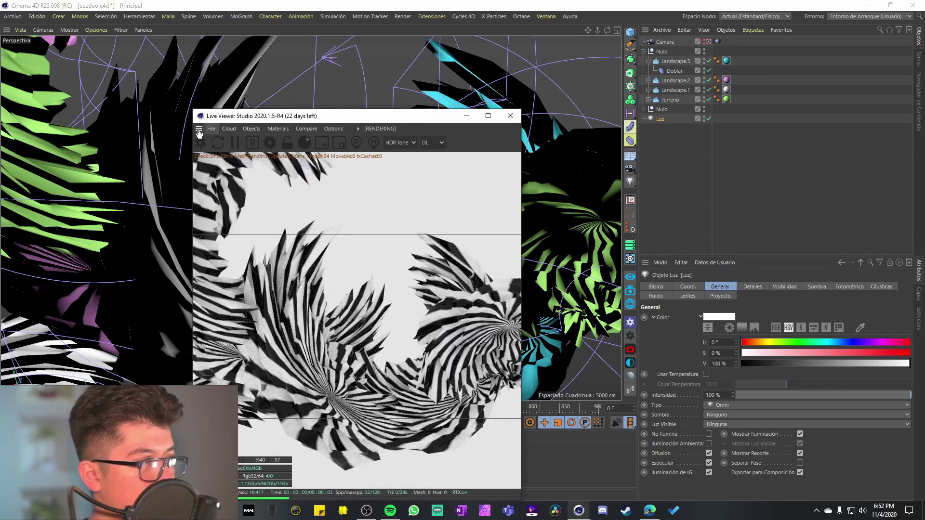
pyautogui.moveTo(198, 133); pyautogui.dragTo(617, 196)
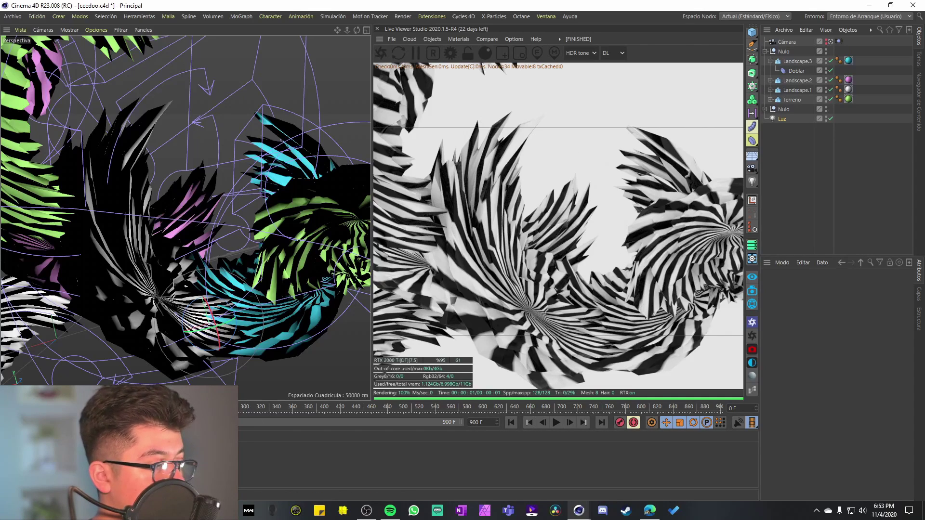
# Convert all of the scene's materials into Octane materials.
pyautogui.hotkey('ctrl', 'a')
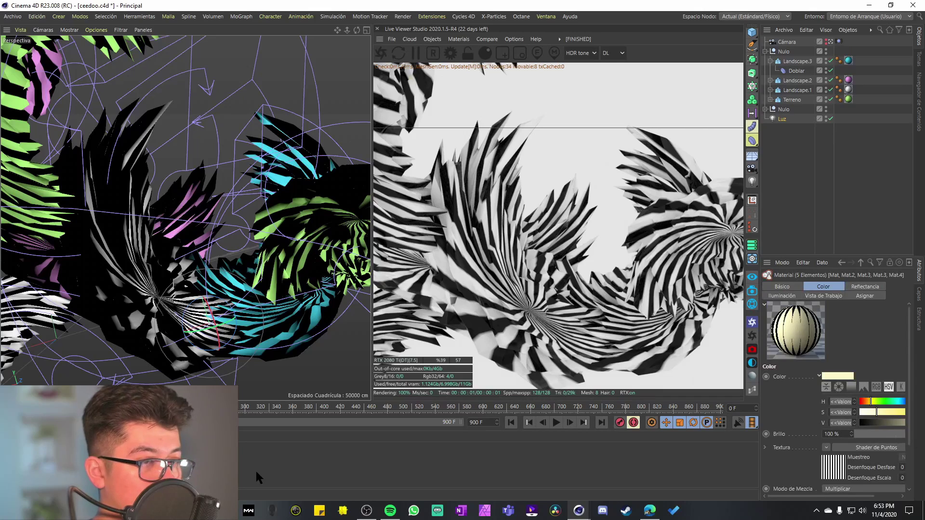
pyautogui.click(459, 39)
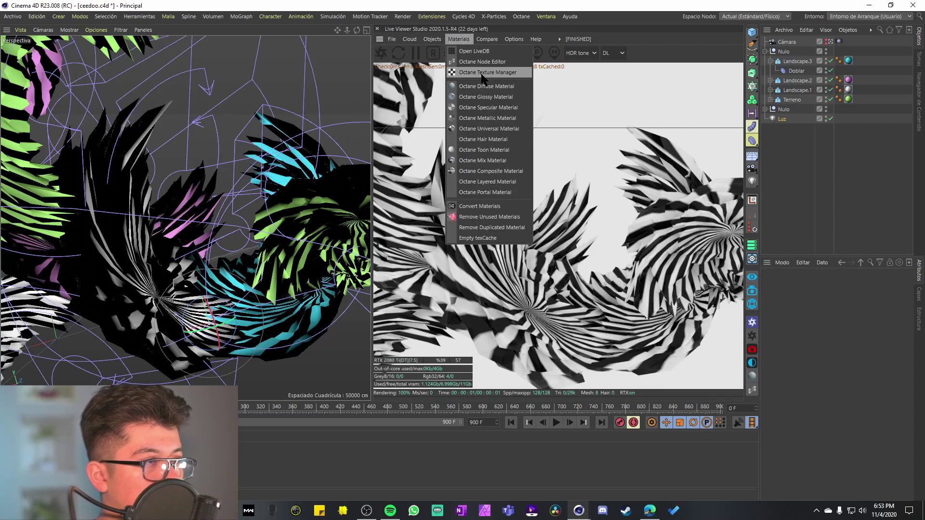
pyautogui.click(486, 91)
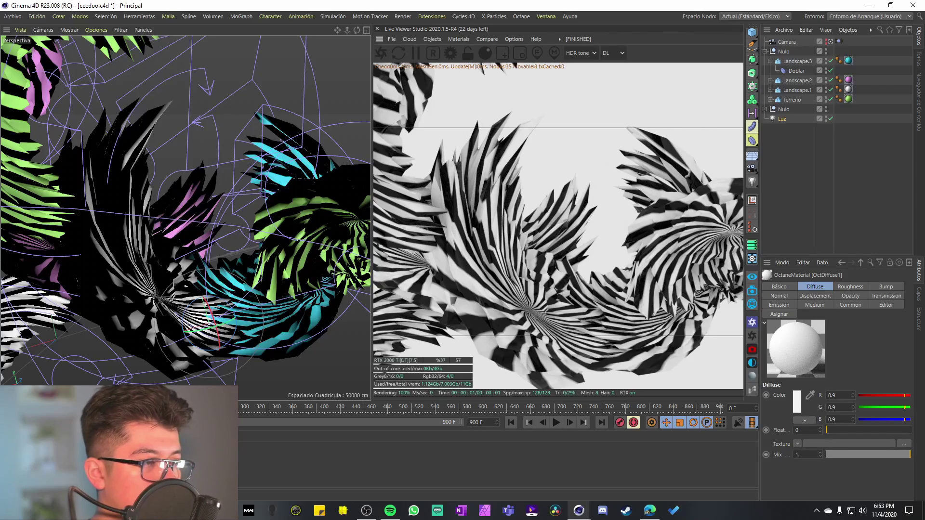
# Inspect the original coloured materials one by one, including the green material.
pyautogui.click(258, 459)
pyautogui.click(96, 457)
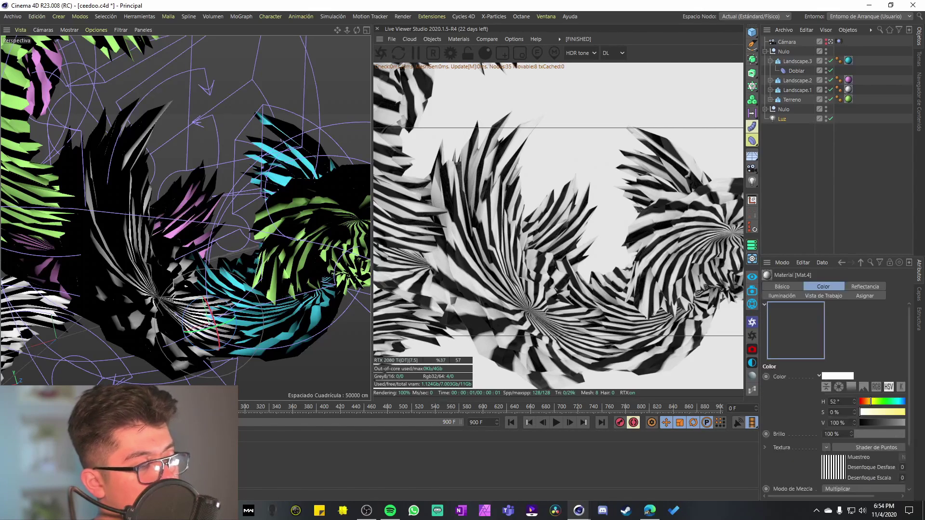
pyautogui.click(126, 458)
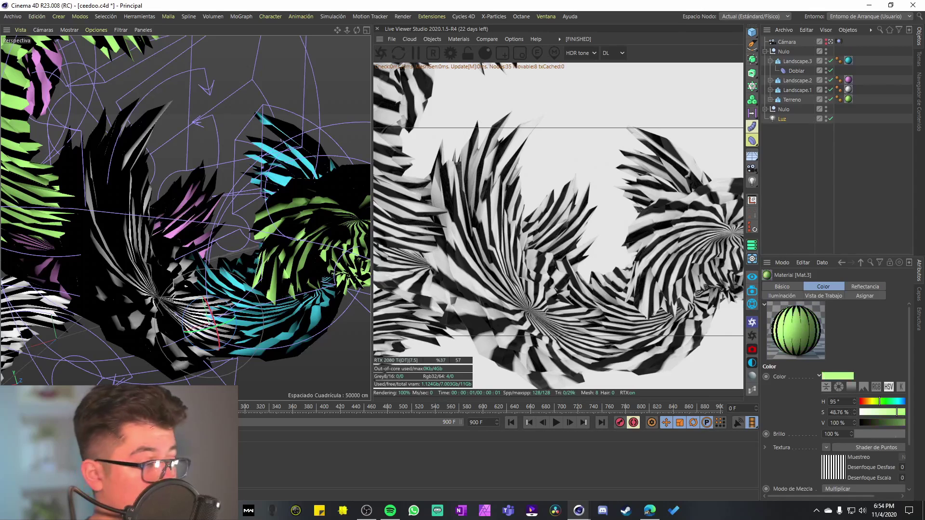
pyautogui.click(258, 459)
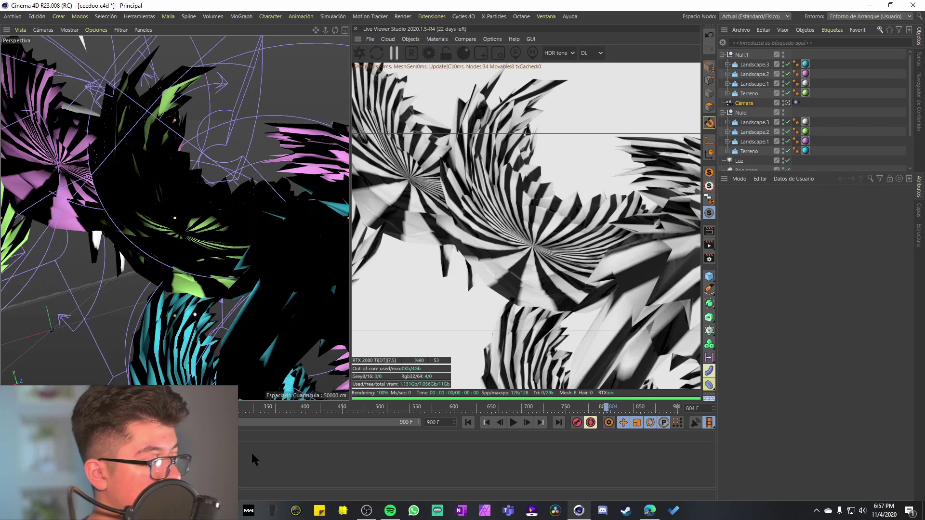
# Make Octane Renderer the render engine and turn off saving the render to file.
pyautogui.click(709, 259)
pyautogui.moveTo(669, 180); pyautogui.dragTo(439, 130)
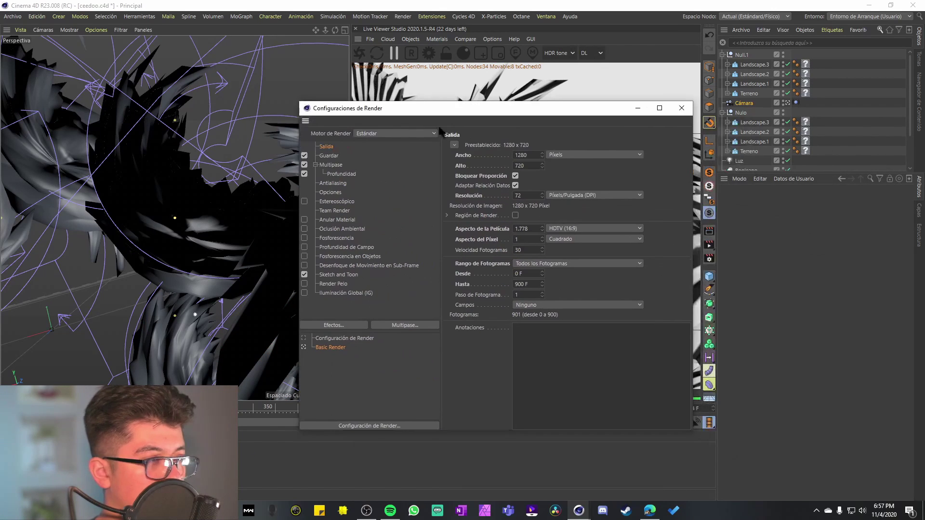
pyautogui.click(378, 130)
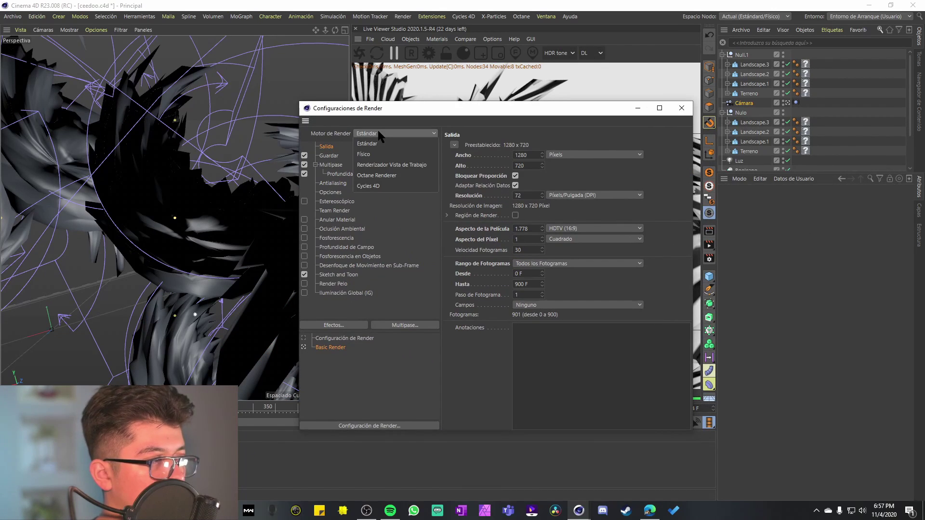
pyautogui.click(396, 176)
pyautogui.click(304, 156)
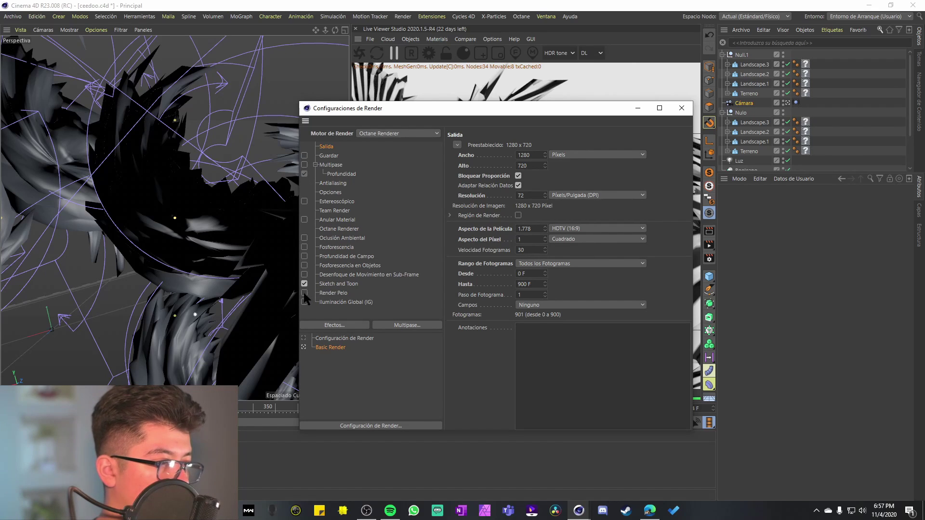
# Set the output size to 1920 × 1080 and show Octane's render settings.
pyautogui.doubleClick(529, 155)
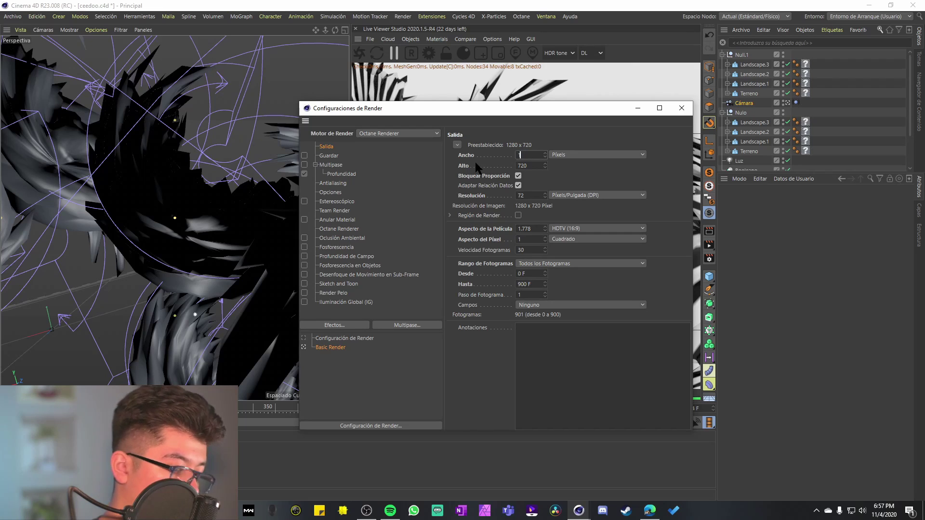
pyautogui.write('1920')
pyautogui.press('Tab')
pyautogui.write('1')
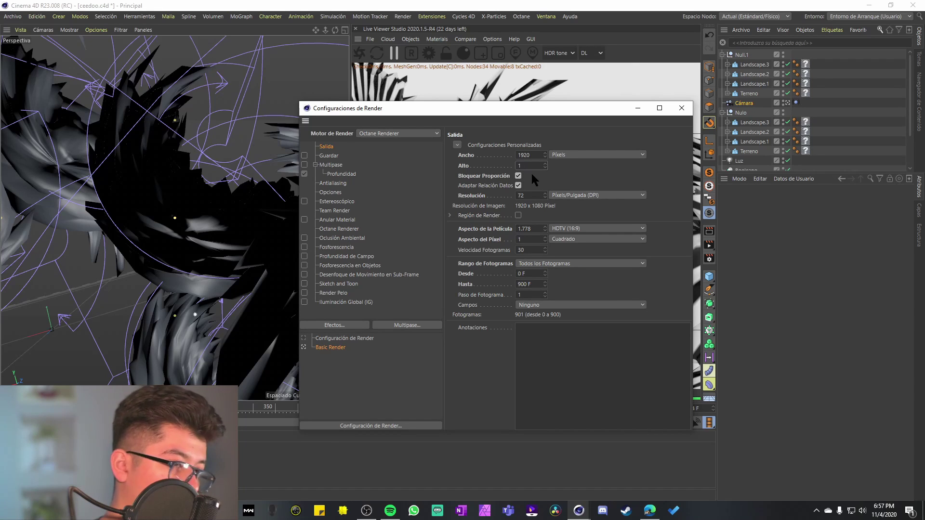
pyautogui.write('080')
pyautogui.press('Return')
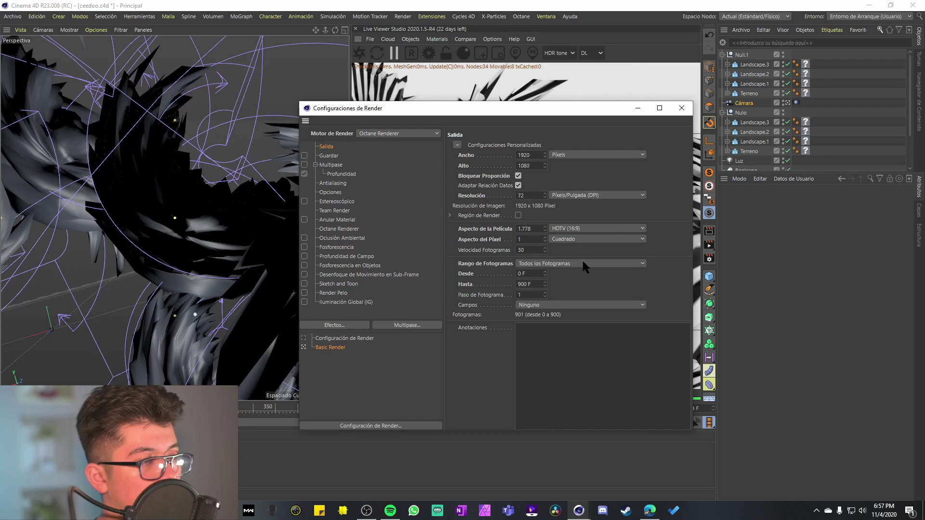
pyautogui.click(353, 230)
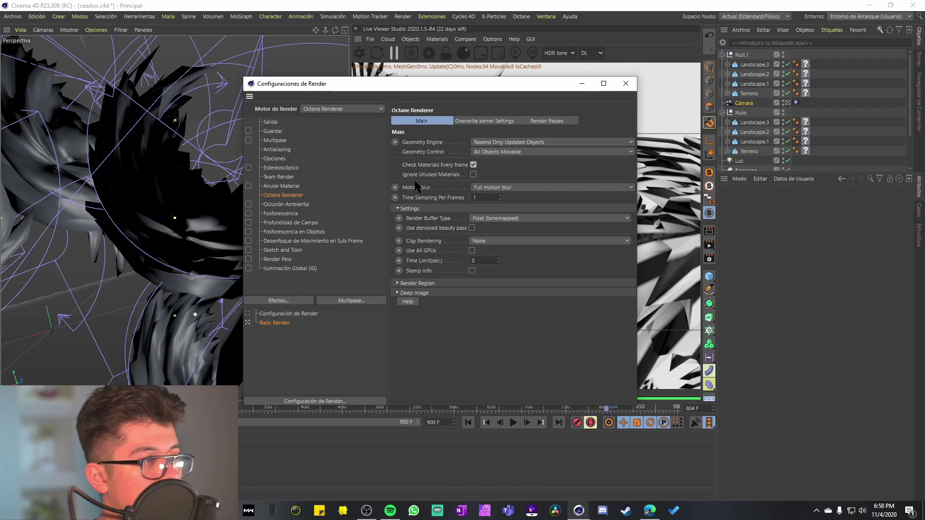
# Enable Ignore Unused Materials, Use denoised beauty pass and Use All GPUs, then show the save format list.
pyautogui.click(473, 175)
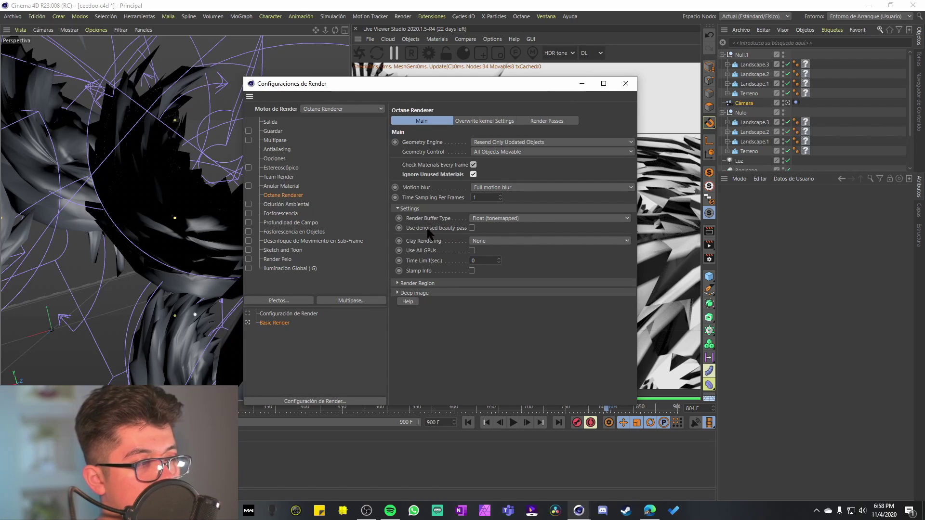
pyautogui.click(472, 227)
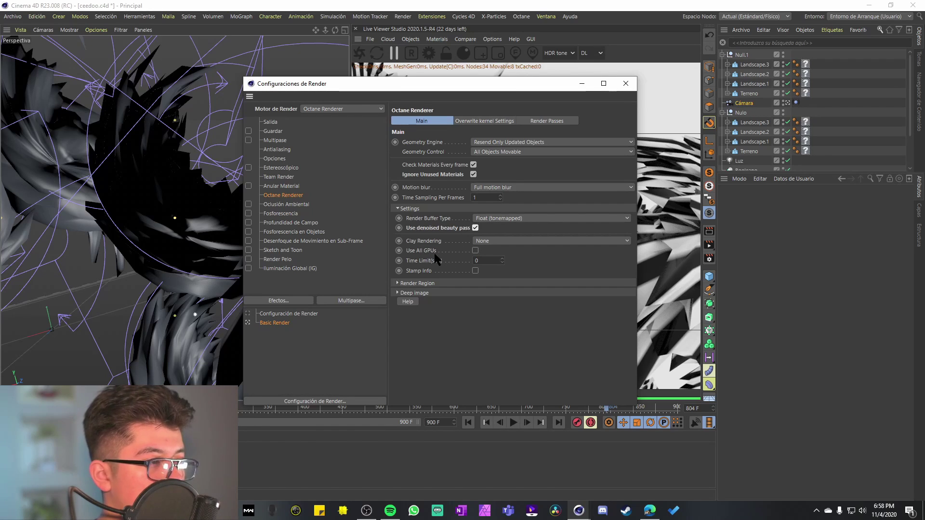
pyautogui.click(475, 251)
pyautogui.click(270, 122)
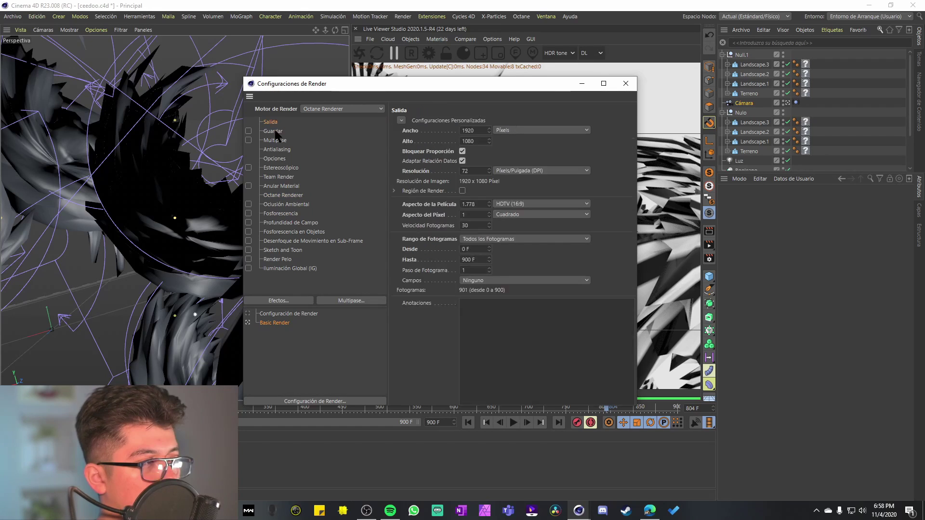
pyautogui.click(487, 150)
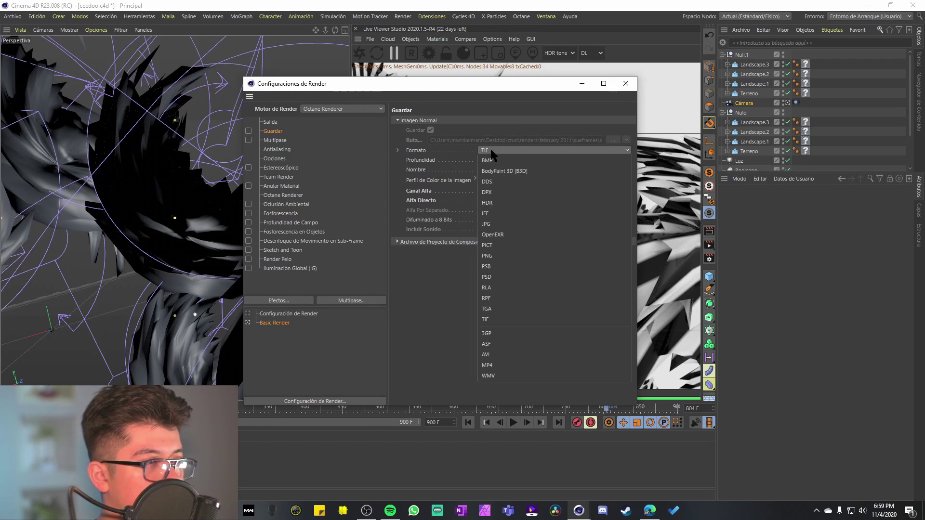
# Save renders as 16 Bits/Canal PNG with Canal Alfa off, then close render settings.
pyautogui.click(525, 255)
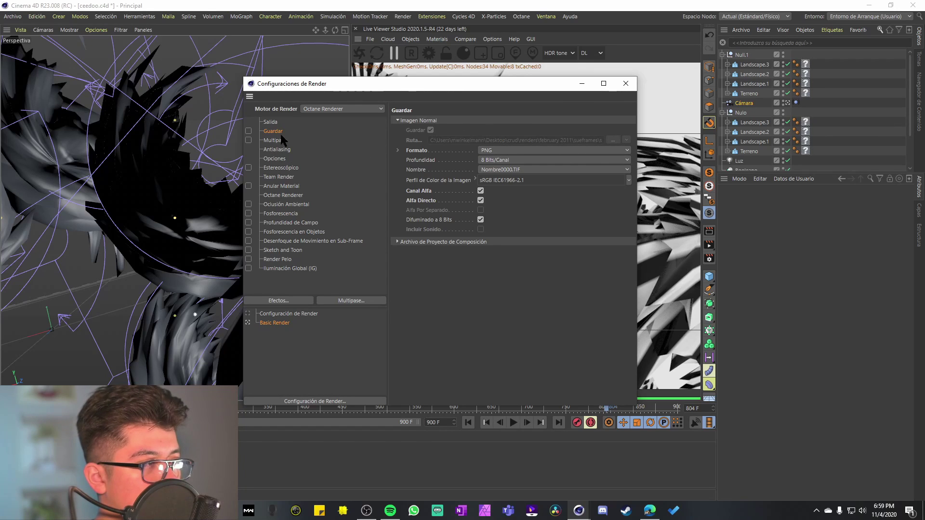
pyautogui.click(249, 130)
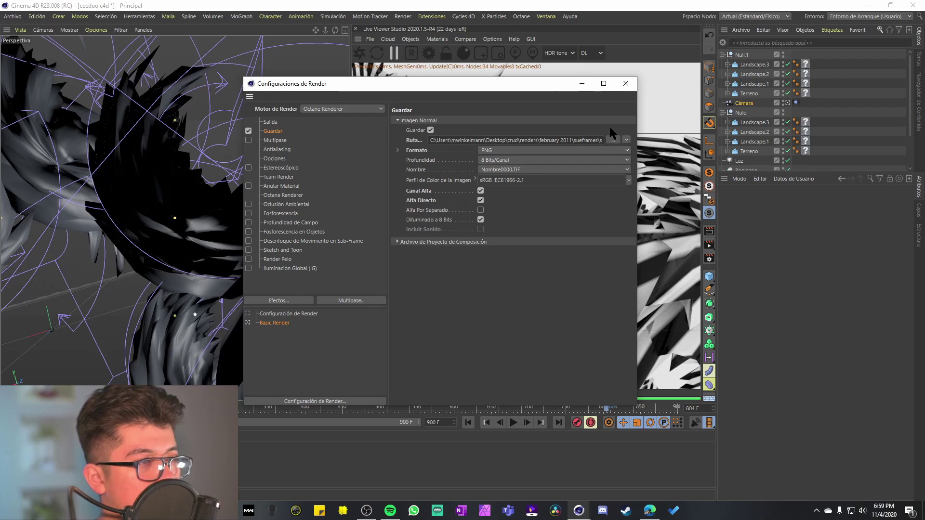
pyautogui.click(523, 159)
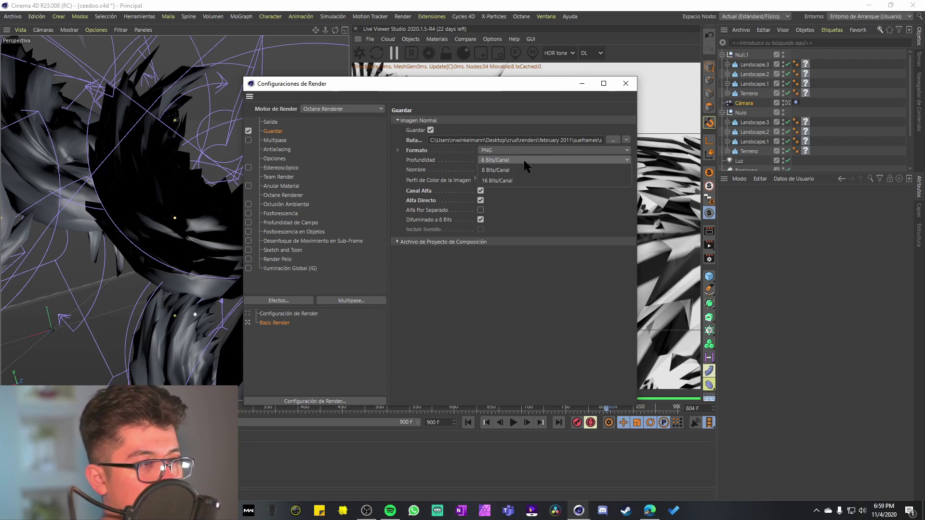
pyautogui.click(528, 179)
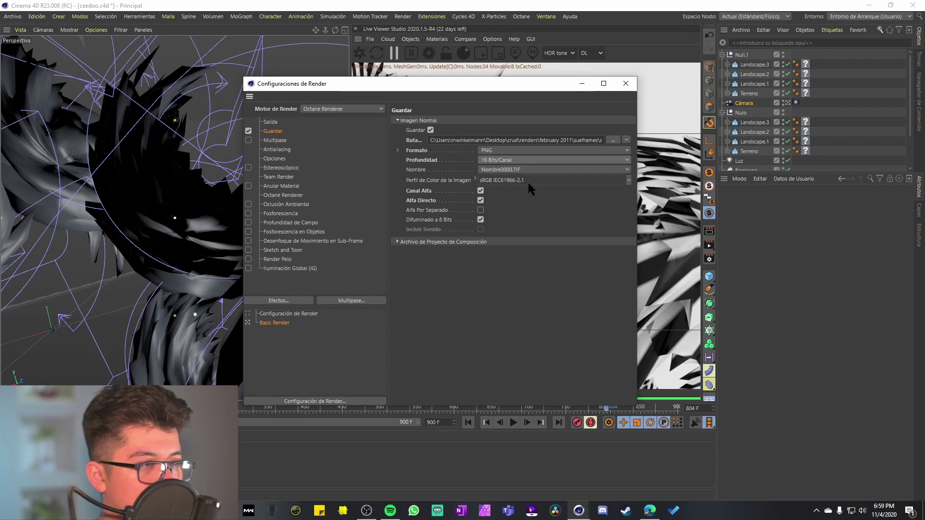
pyautogui.click(480, 190)
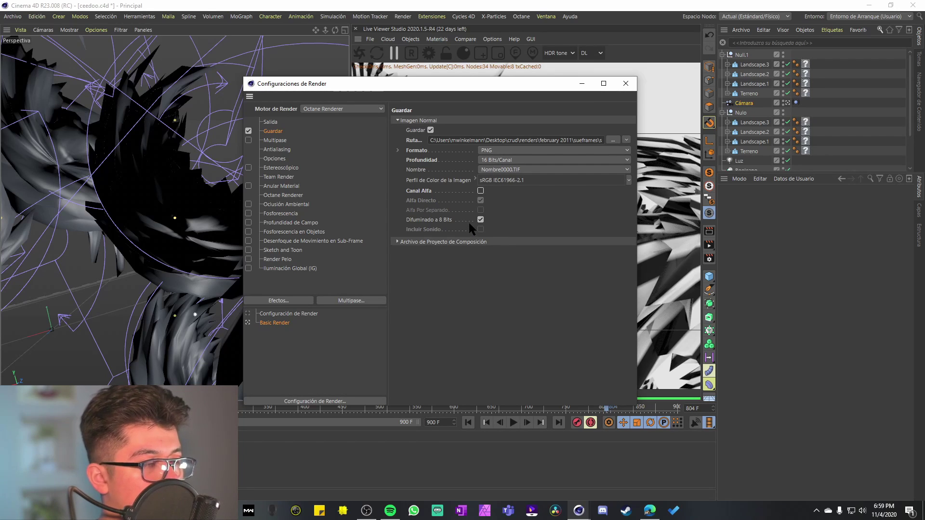
pyautogui.click(624, 84)
# Open the Content Browser and browse the RK_Octane_Texture_Pack_v2 and RK_Octane_Lighting_Essentials_r21 folders.
pyautogui.click(546, 16)
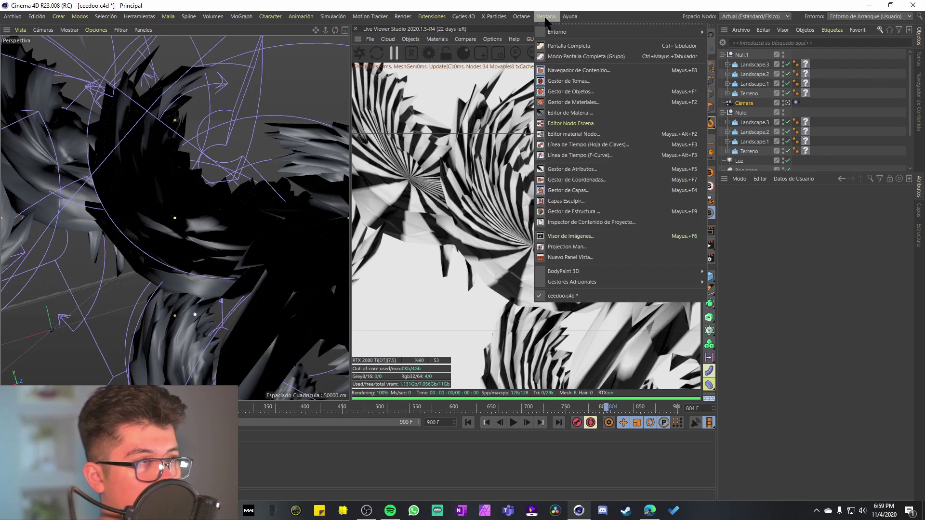
pyautogui.click(598, 71)
pyautogui.moveTo(662, 69); pyautogui.dragTo(189, 55)
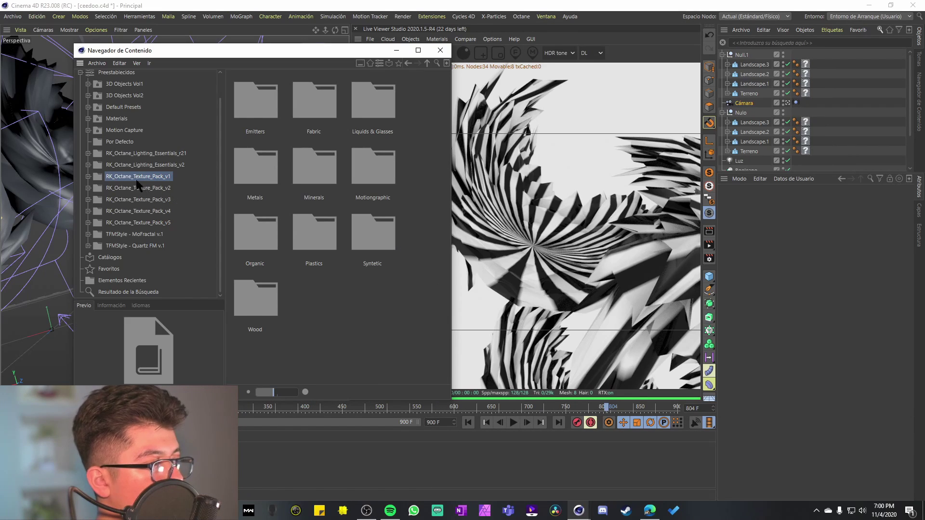
pyautogui.click(154, 190)
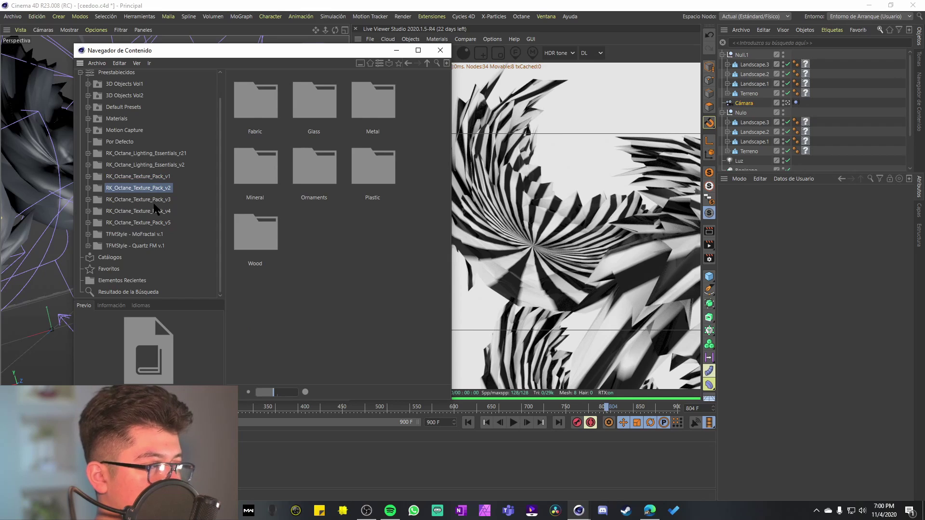
pyautogui.click(145, 153)
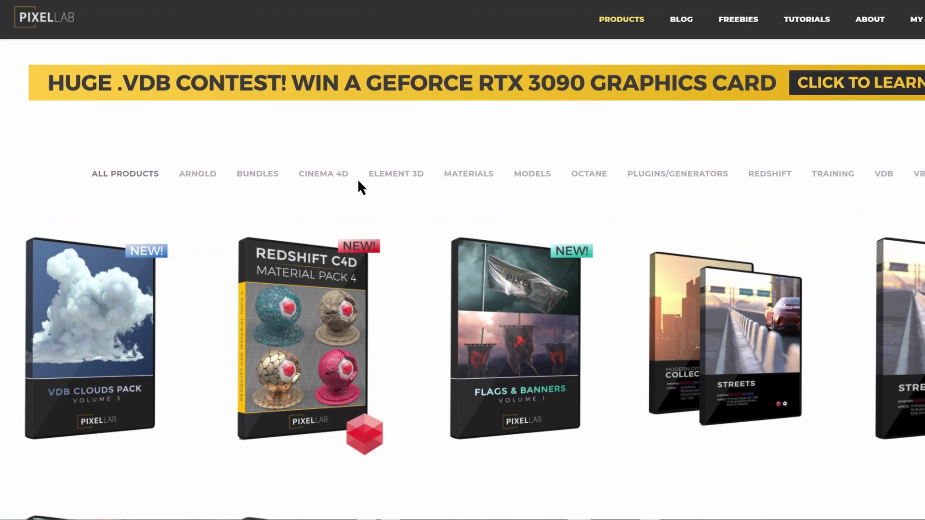
pyautogui.scroll(-3, 397, 197)
pyautogui.scroll(-2, 405, 203)
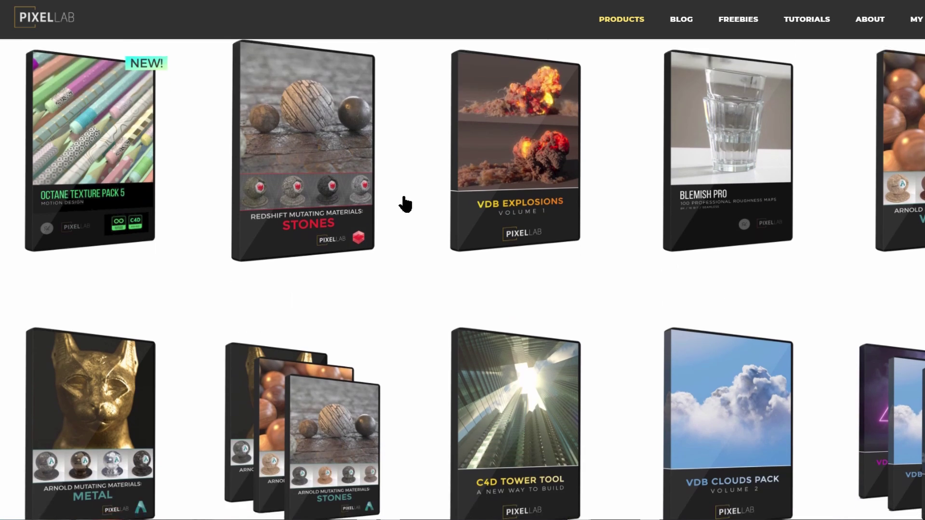
pyautogui.scroll(-2, 404, 203)
pyautogui.scroll(-4, 405, 205)
pyautogui.scroll(-3, 409, 211)
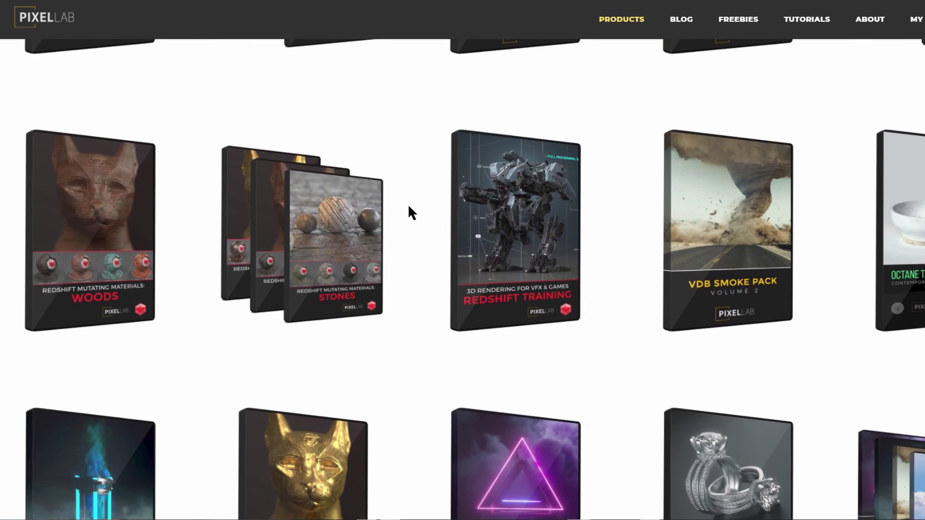
pyautogui.scroll(-3, 410, 212)
pyautogui.scroll(-5, 409, 208)
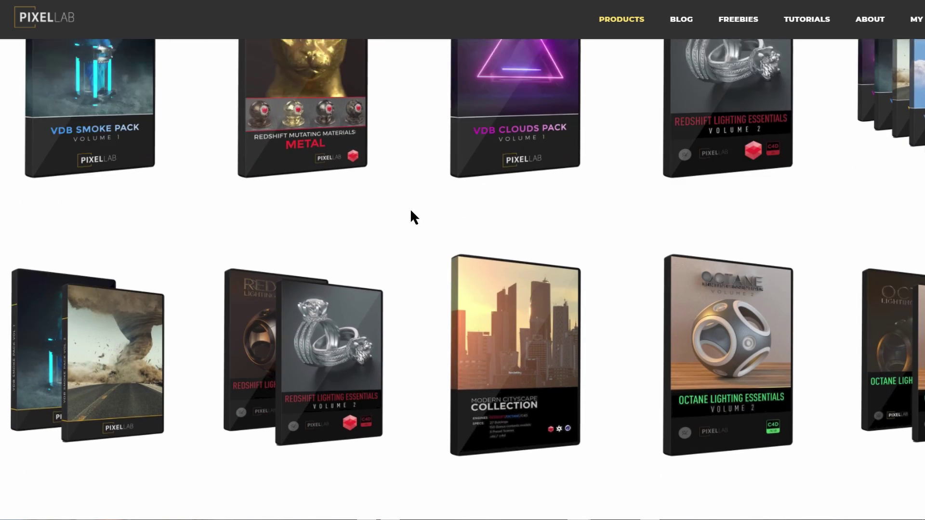
pyautogui.scroll(-2, 409, 208)
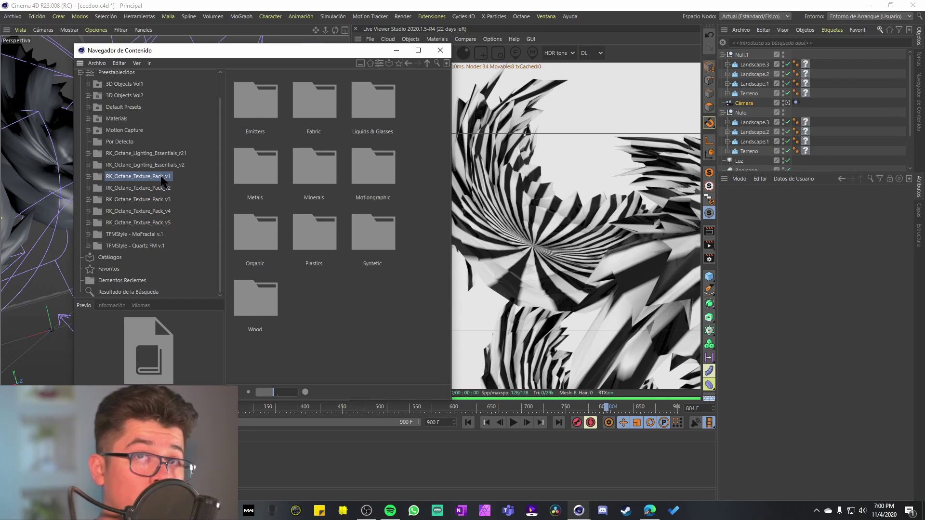
# Browse the texture packs' Fabric, Liquids & Glasses, Metals, Motiongraphic and Glass material folders.
pyautogui.click(124, 192)
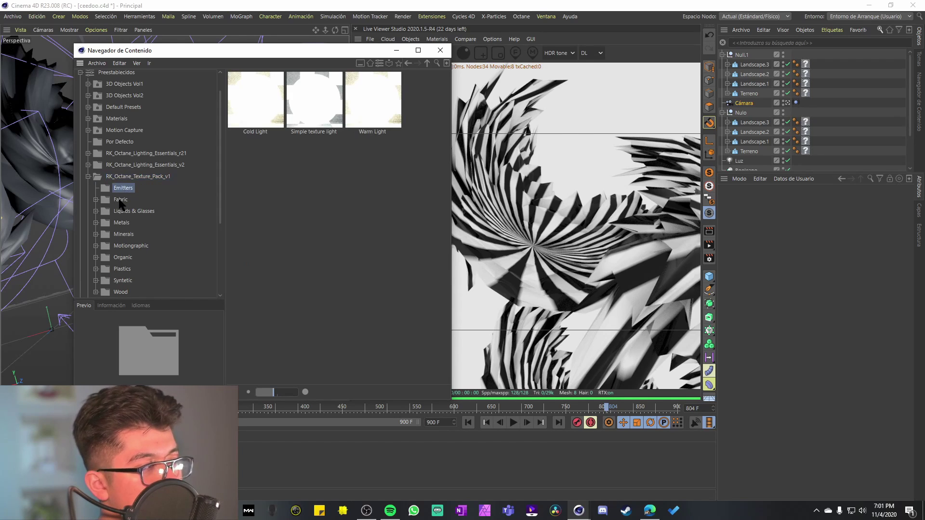
pyautogui.click(119, 200)
pyautogui.click(133, 212)
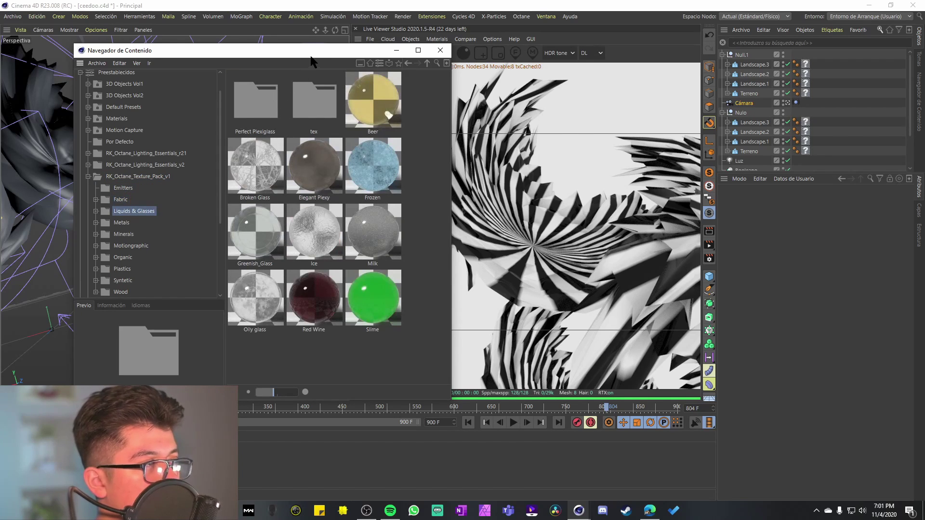
pyautogui.moveTo(311, 51); pyautogui.dragTo(275, 36)
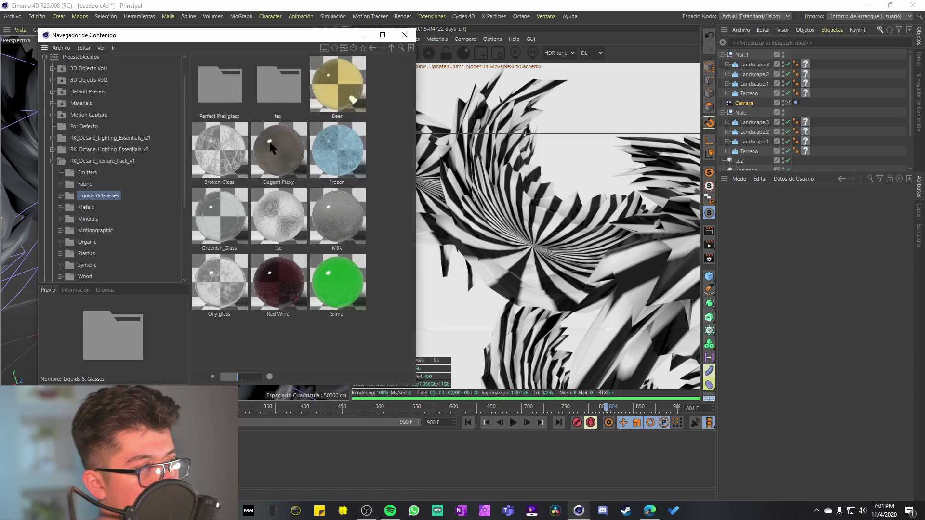
pyautogui.click(86, 207)
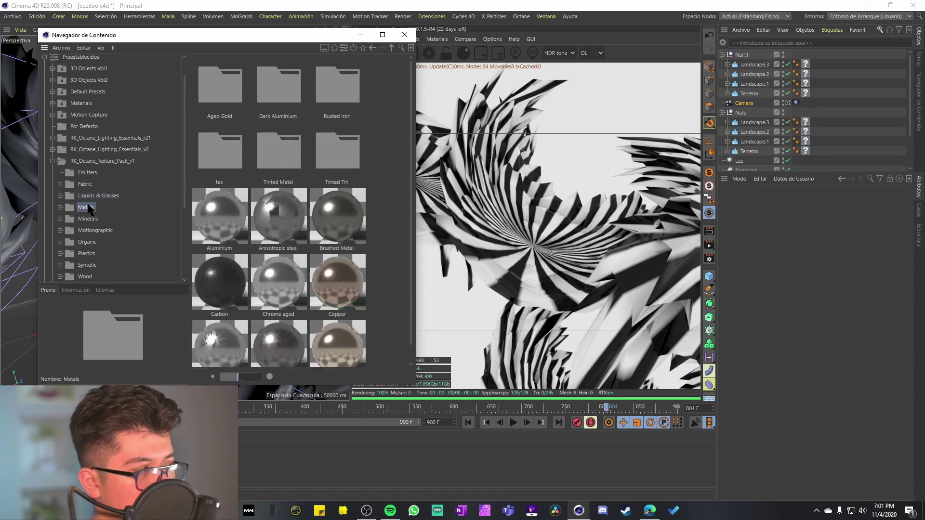
pyautogui.scroll(-1, 245, 222)
pyautogui.scroll(-3, 147, 212)
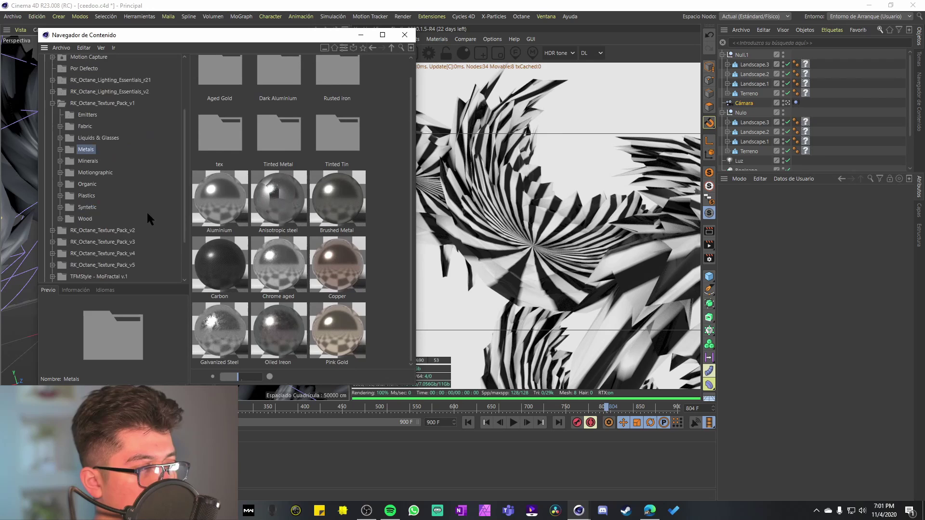
pyautogui.click(99, 178)
pyautogui.click(85, 207)
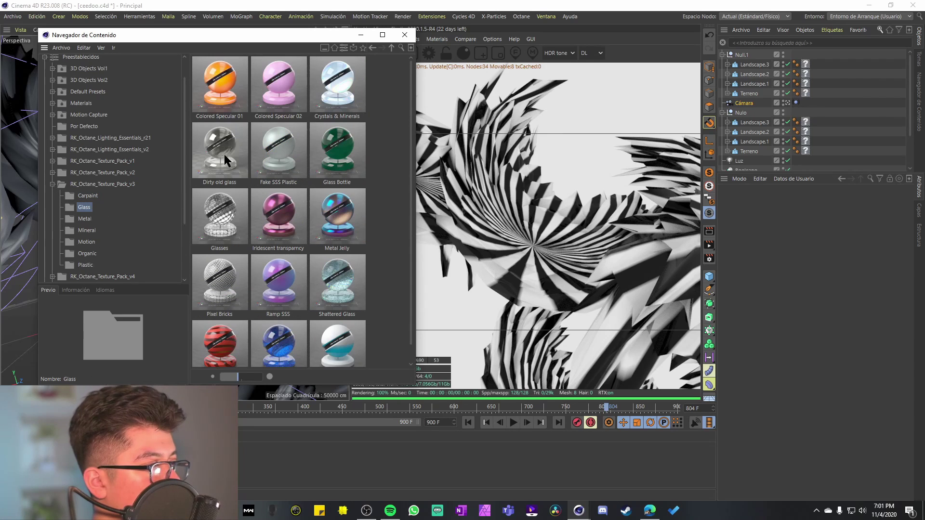
pyautogui.scroll(-1, 268, 145)
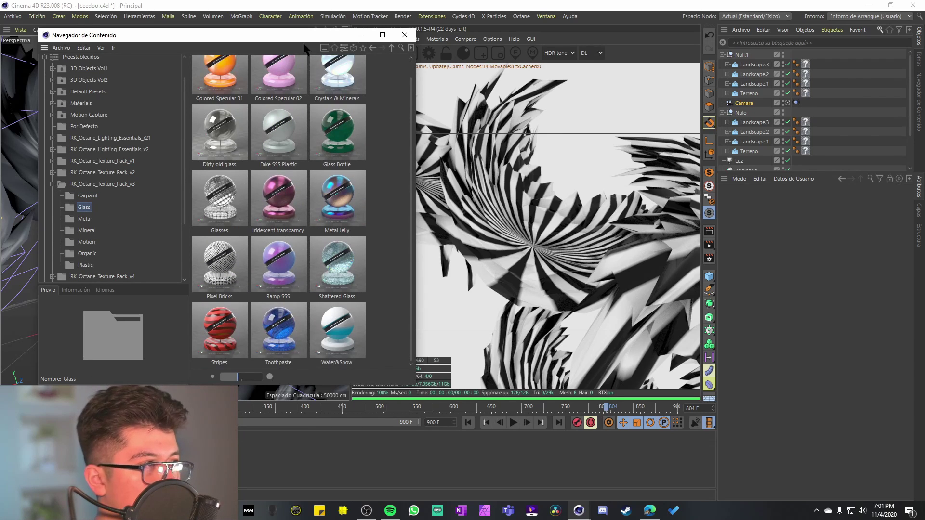
pyautogui.moveTo(309, 35); pyautogui.dragTo(273, 45)
# Apply the Metal Jelly material to Landscape.3 and refresh the live render.
pyautogui.click(302, 206)
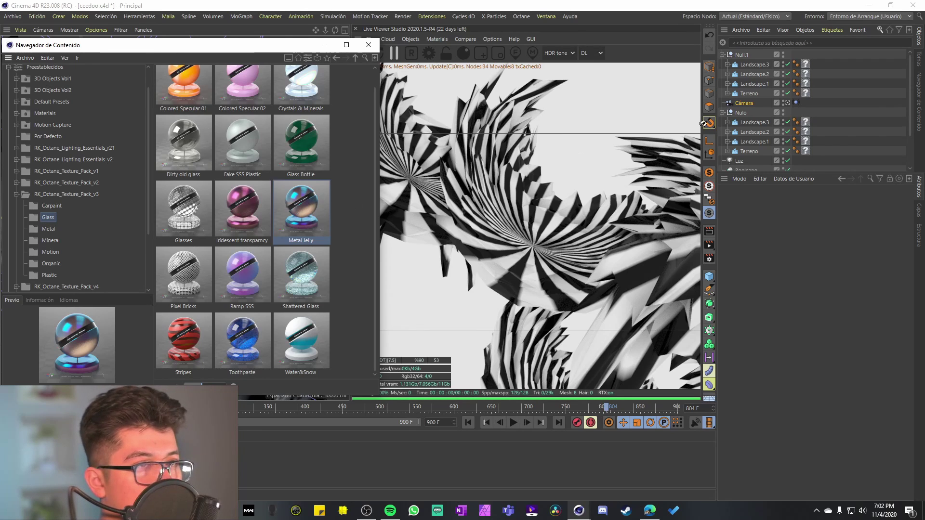
pyautogui.moveTo(304, 207); pyautogui.dragTo(804, 64)
pyautogui.moveTo(270, 45); pyautogui.dragTo(230, 38)
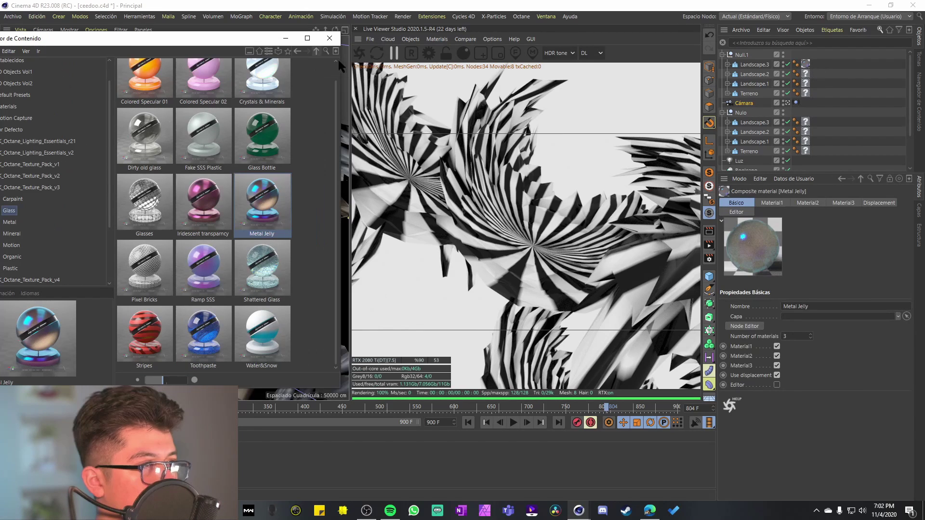
pyautogui.click(356, 58)
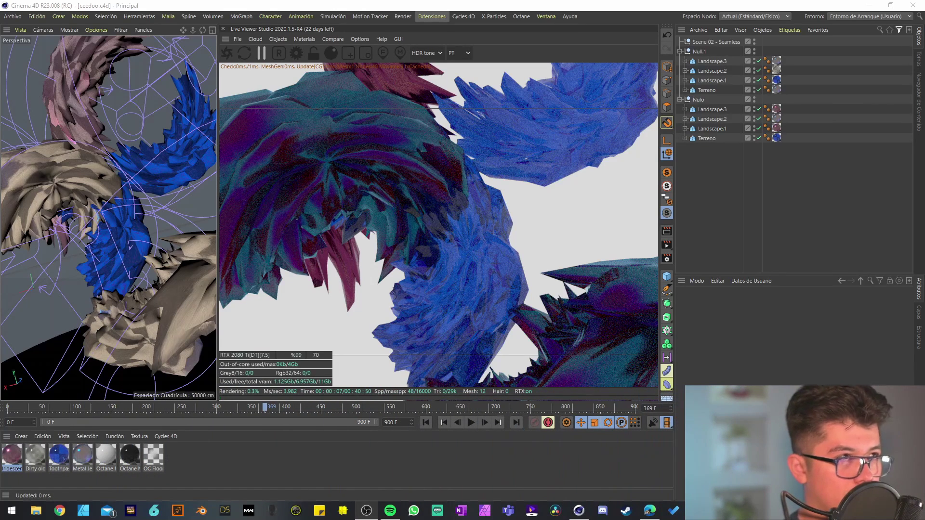
# Duplicate the Toothpaste material and drop the copy onto Iridescent to replace it.
pyautogui.moveTo(182, 462); pyautogui.dragTo(107, 454)
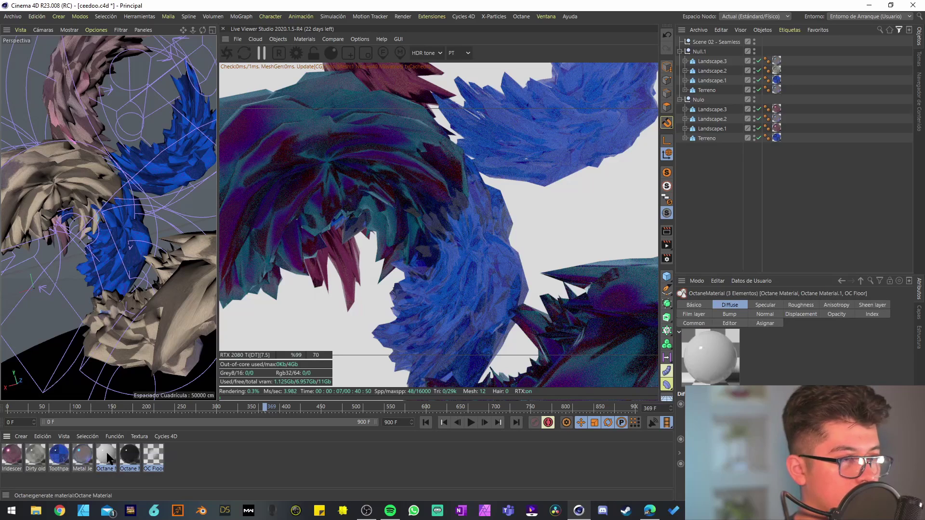
pyautogui.click(343, 445)
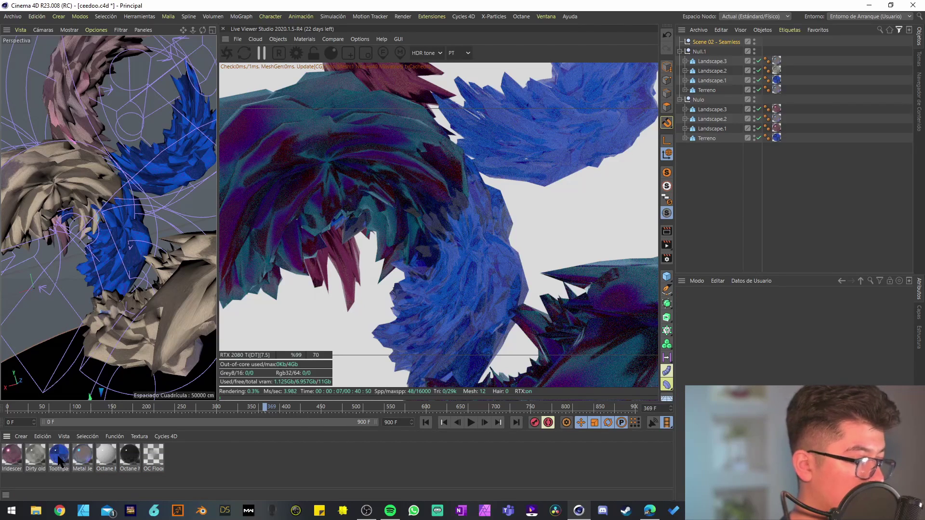
pyautogui.click(59, 462)
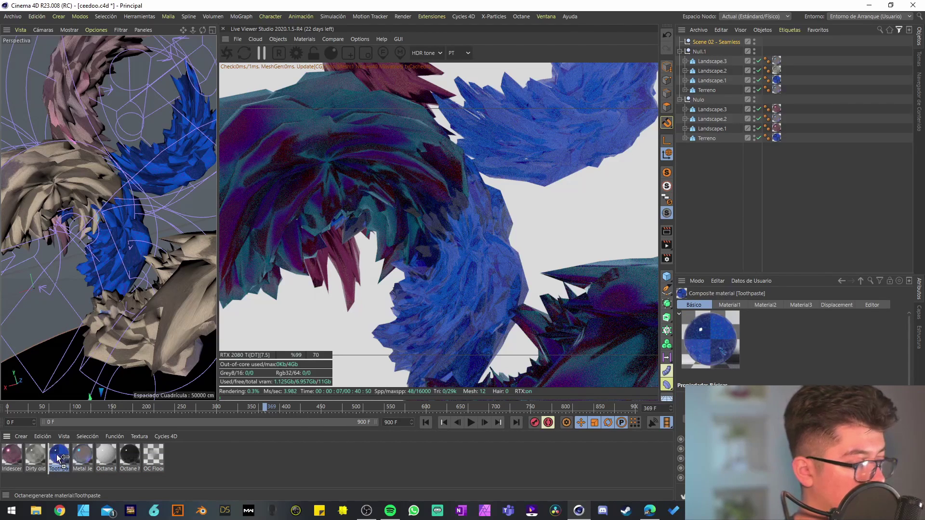
pyautogui.keyDown('ctrl'); pyautogui.moveTo(57, 458); pyautogui.dragTo(13, 460); pyautogui.keyUp('ctrl')
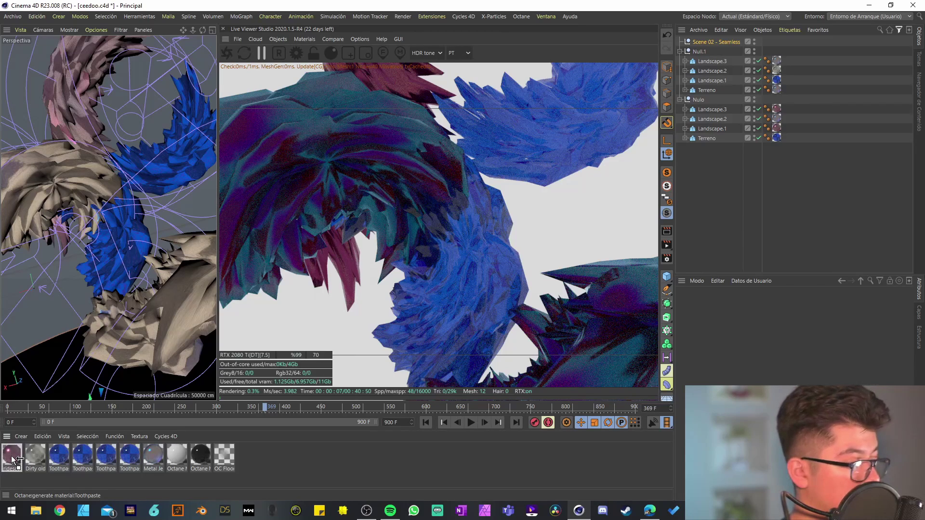
pyautogui.moveTo(13, 460); pyautogui.dragTo(103, 459)
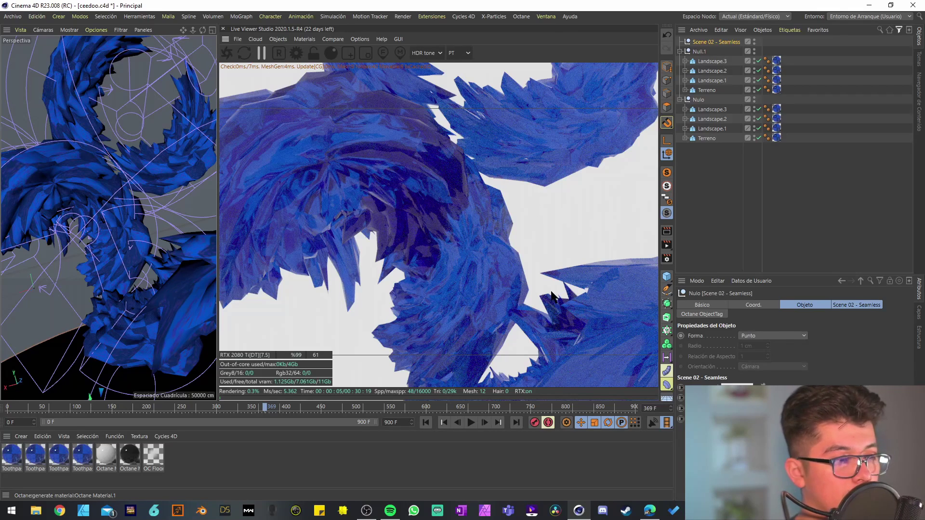
# Collapse both landscape groups and put Null.1 inside a new Subdivision Surface.
pyautogui.click(679, 52)
pyautogui.click(699, 51)
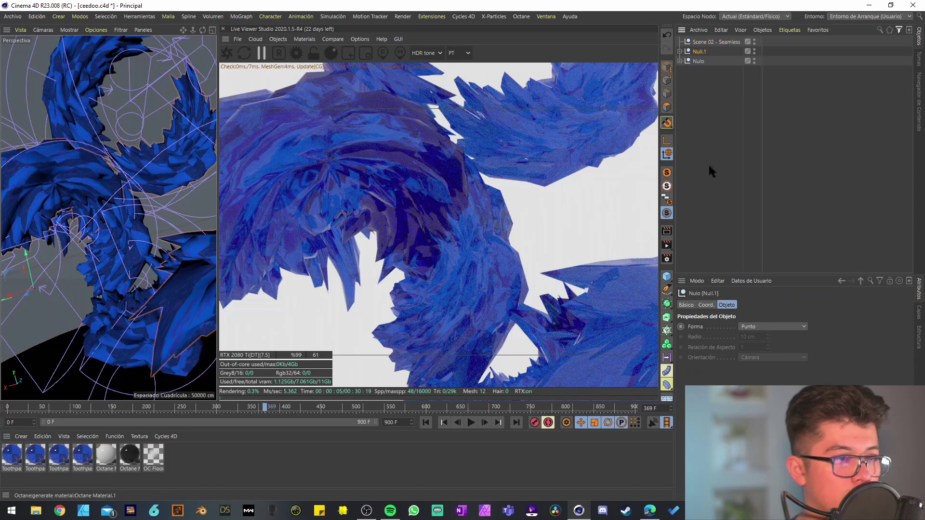
pyautogui.keyDown('alt'); pyautogui.click(667, 306); pyautogui.keyUp('alt')
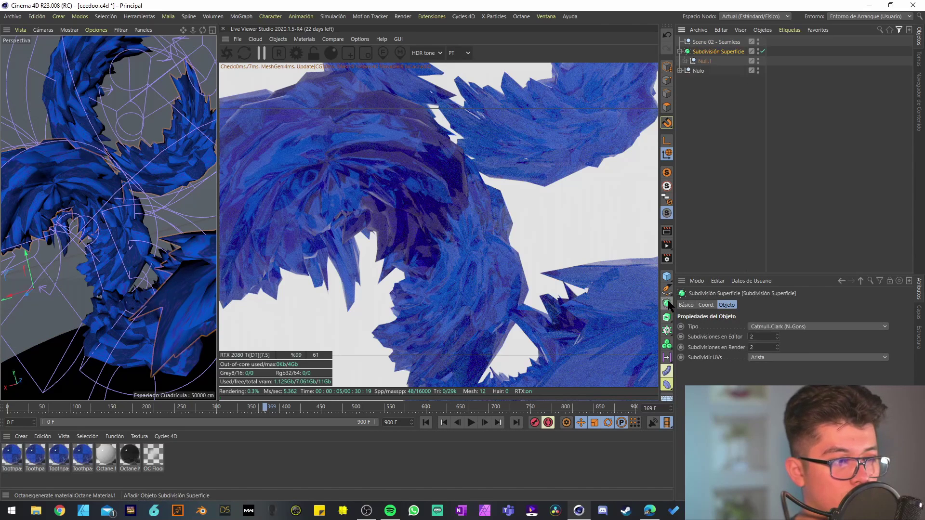
pyautogui.click(694, 71)
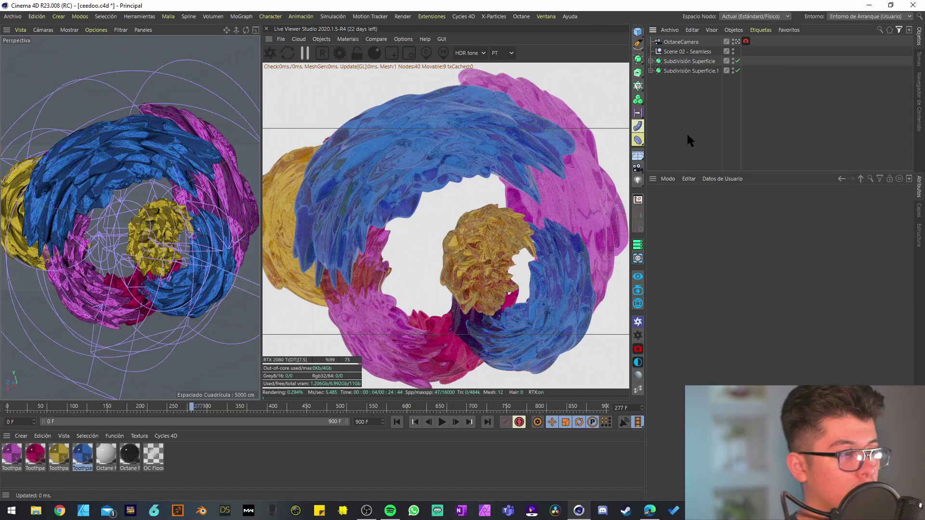